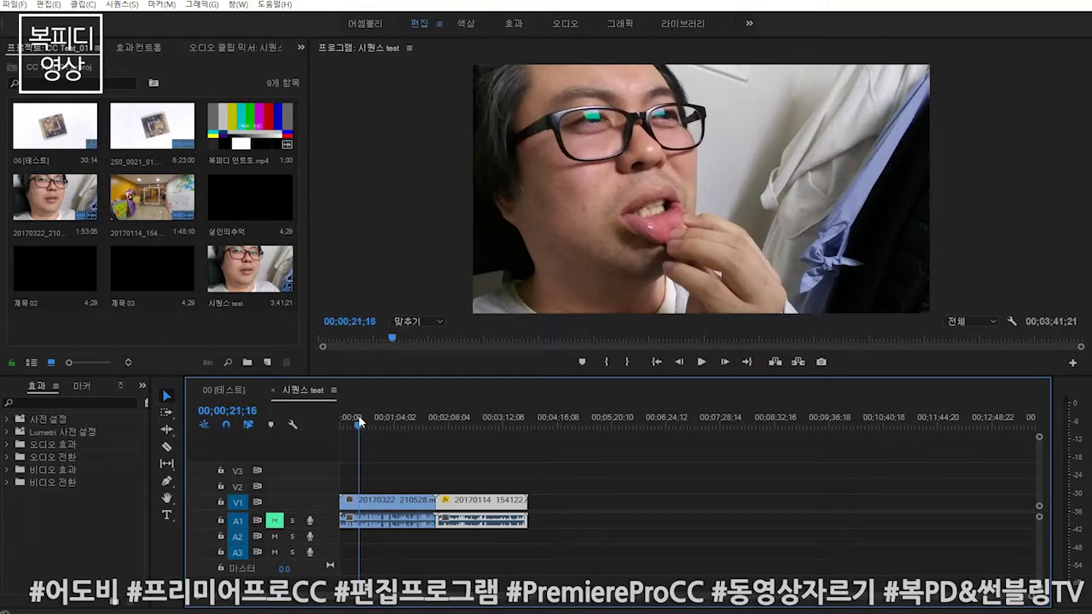
# - Scrub through the sequence and enlarge the program monitor, stopping near 00;01;29;07
pyautogui.moveTo(359, 418)
pyautogui.mouseDown()
pyautogui.moveTo(493, 441)
pyautogui.moveTo(391, 438)
pyautogui.mouseUp()
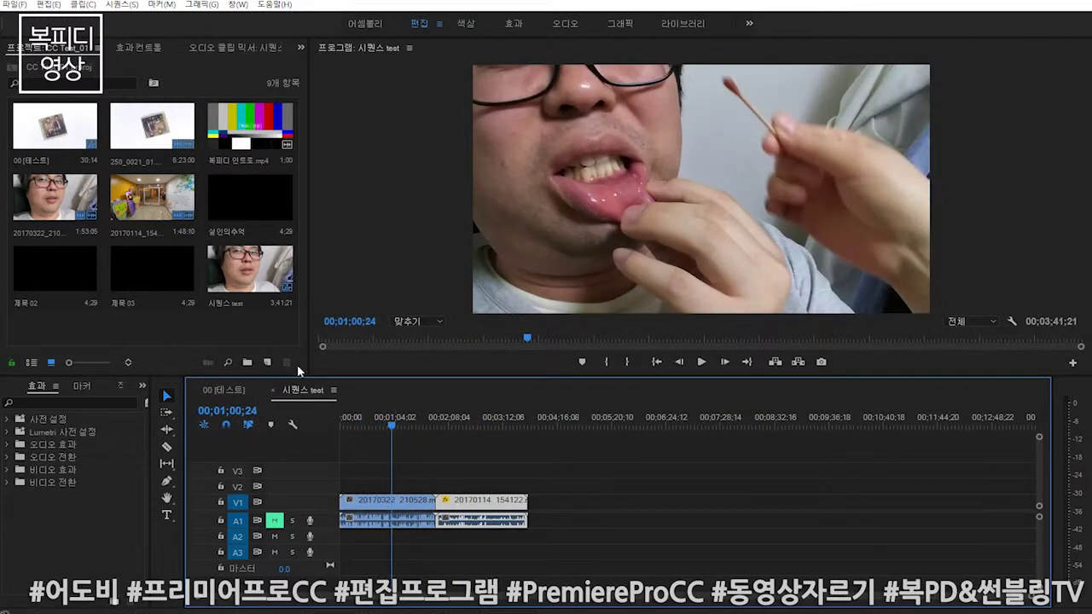
pyautogui.moveTo(299, 376); pyautogui.dragTo(298, 407)
pyautogui.moveTo(394, 453); pyautogui.dragTo(423, 460)
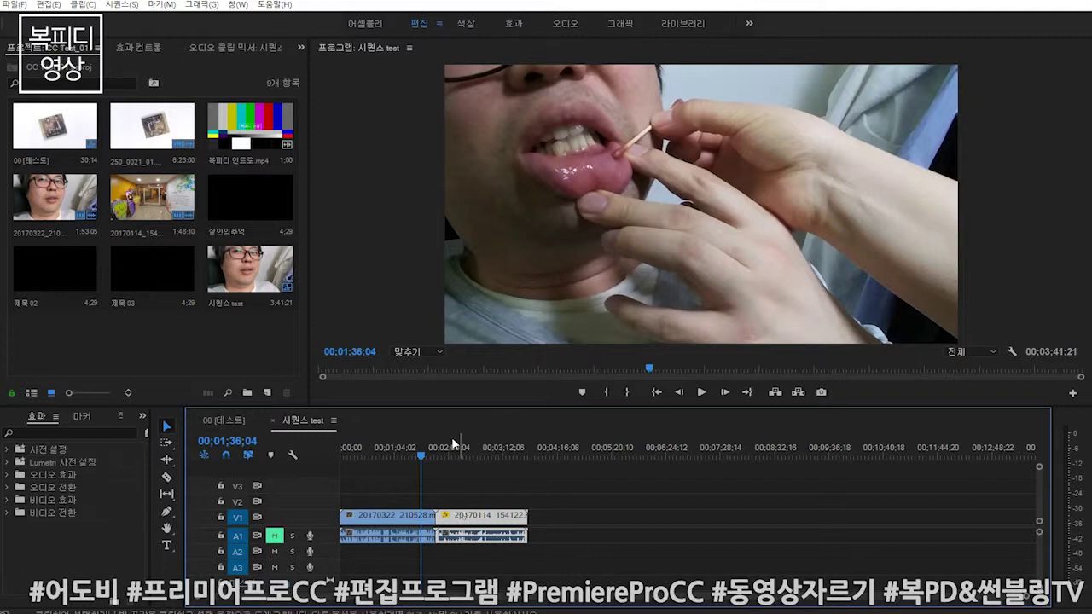
pyautogui.click(416, 447)
# - Zoom the timeline in and out repeatedly with the = and - keys
pyautogui.press('=')
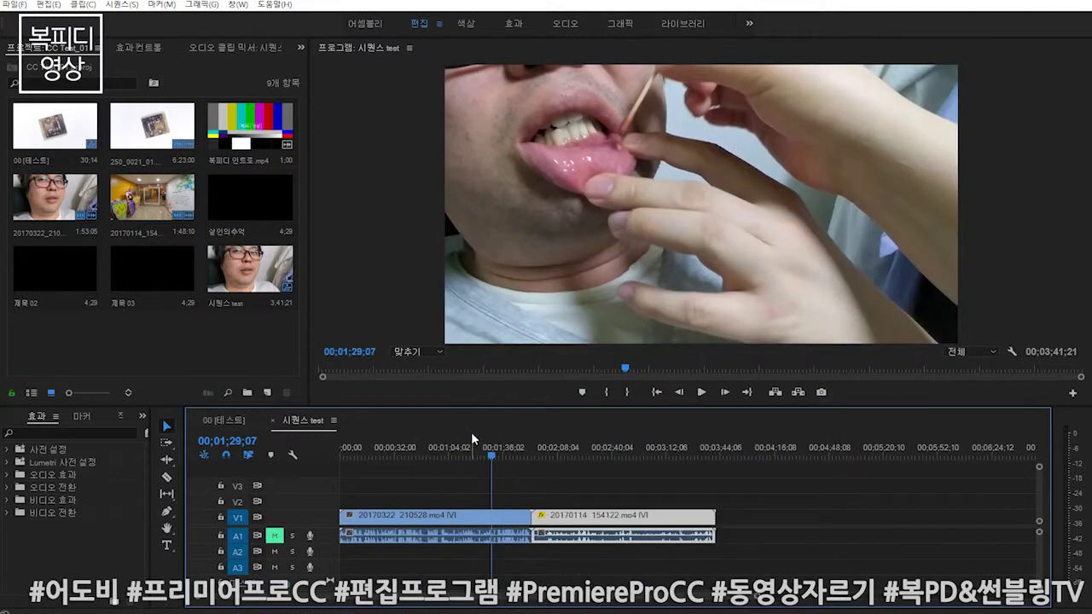
pyautogui.press('-')
pyautogui.press('=')
pyautogui.press('-')
pyautogui.press('=')
pyautogui.press('-')
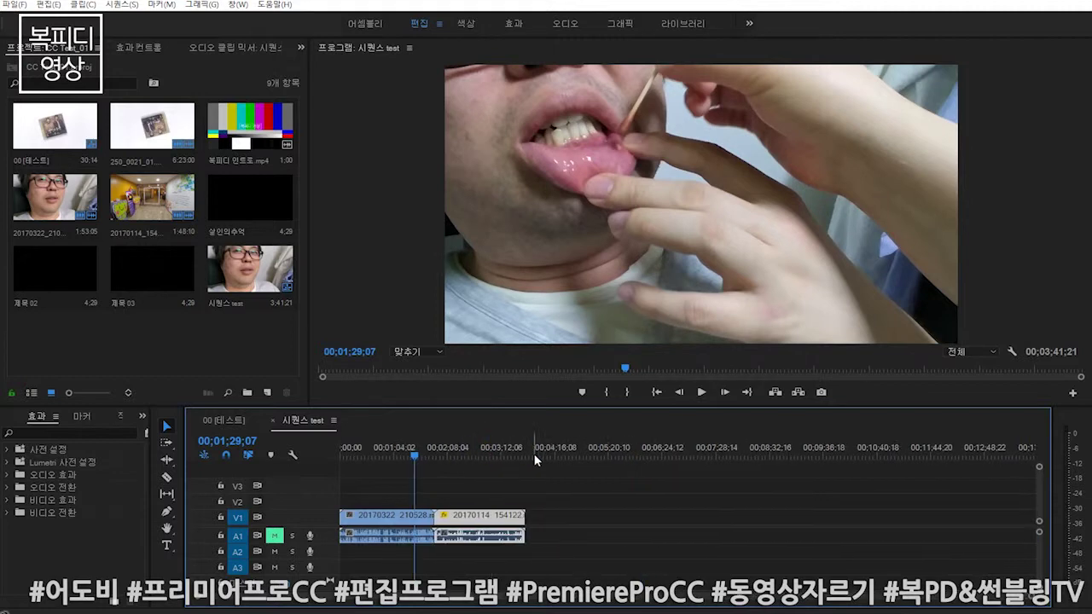
pyautogui.press('=')
pyautogui.press('-')
pyautogui.press('=')
# - Scrub along the zoomed timeline and park the playhead at 00;00;24;20 in the first clip
pyautogui.moveTo(721, 452); pyautogui.dragTo(562, 460)
pyautogui.press('-')
pyautogui.press('-')
pyautogui.press('-')
pyautogui.moveTo(418, 452); pyautogui.dragTo(211, 449)
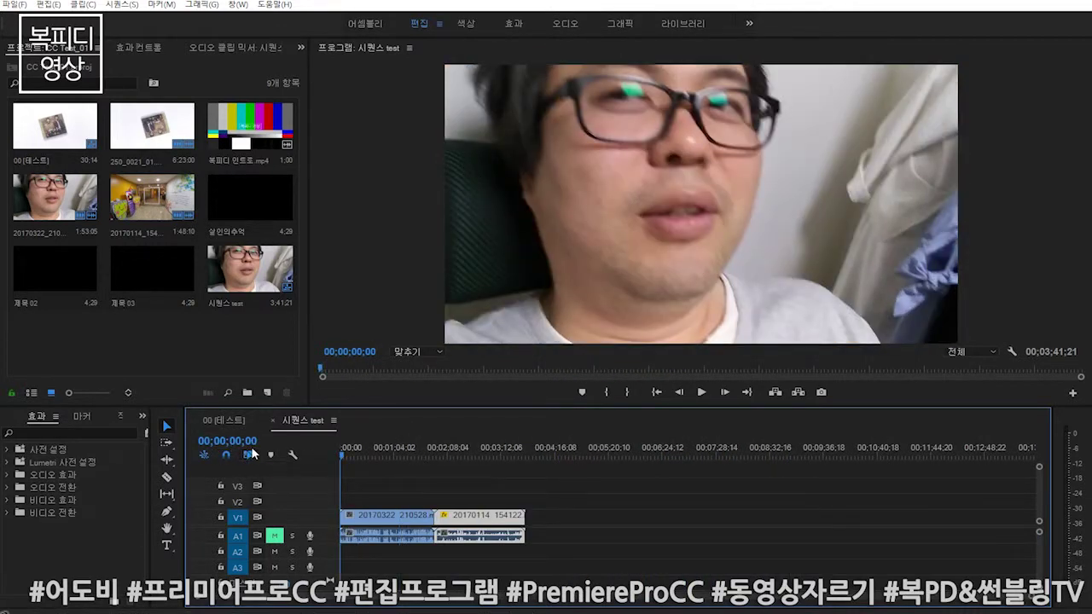
pyautogui.press('=')
pyautogui.moveTo(461, 452); pyautogui.dragTo(525, 452)
pyautogui.press('=')
pyautogui.press('=')
pyautogui.press('-')
pyautogui.press('-')
pyautogui.press('=')
pyautogui.moveTo(684, 456); pyautogui.dragTo(471, 456)
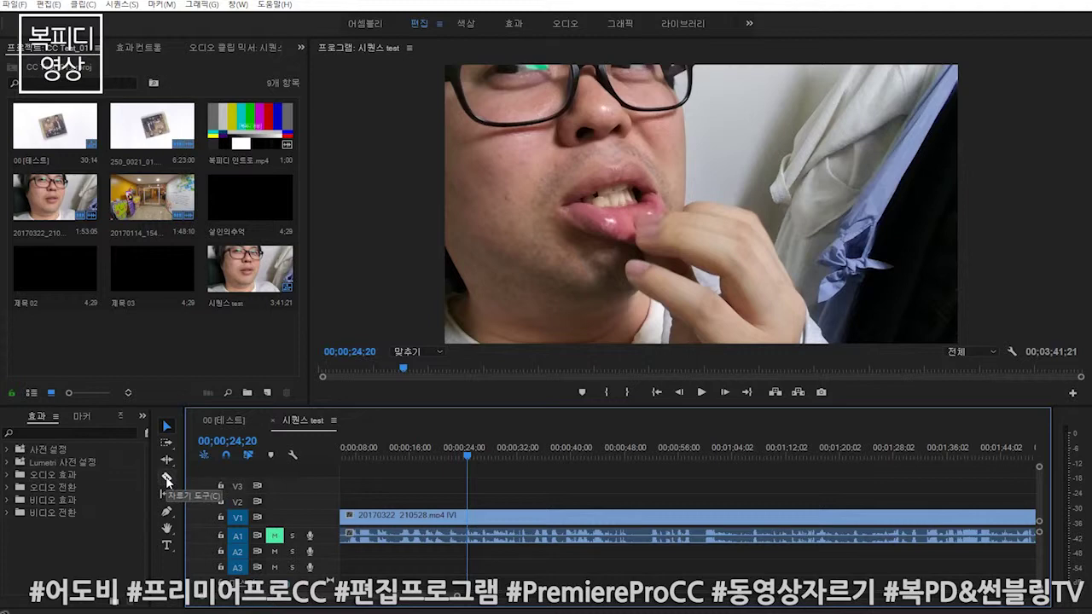
# - Razor the 20170322 clip at 00;00;24;20 and a later point, then delete the middle piece
pyautogui.click(167, 478)
pyautogui.click(468, 516)
pyautogui.click(656, 517)
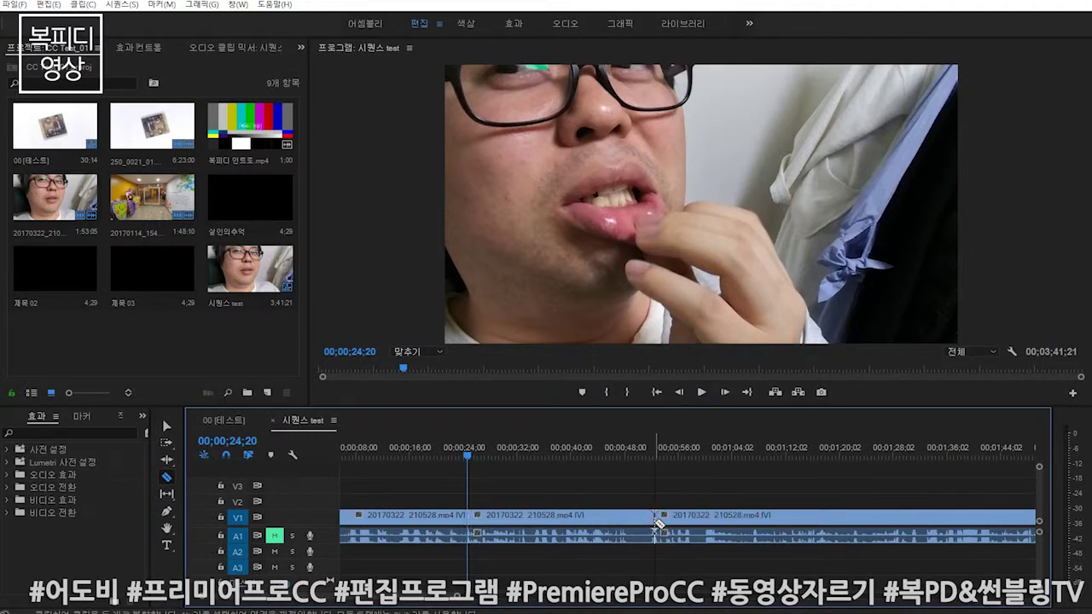
pyautogui.press('v')
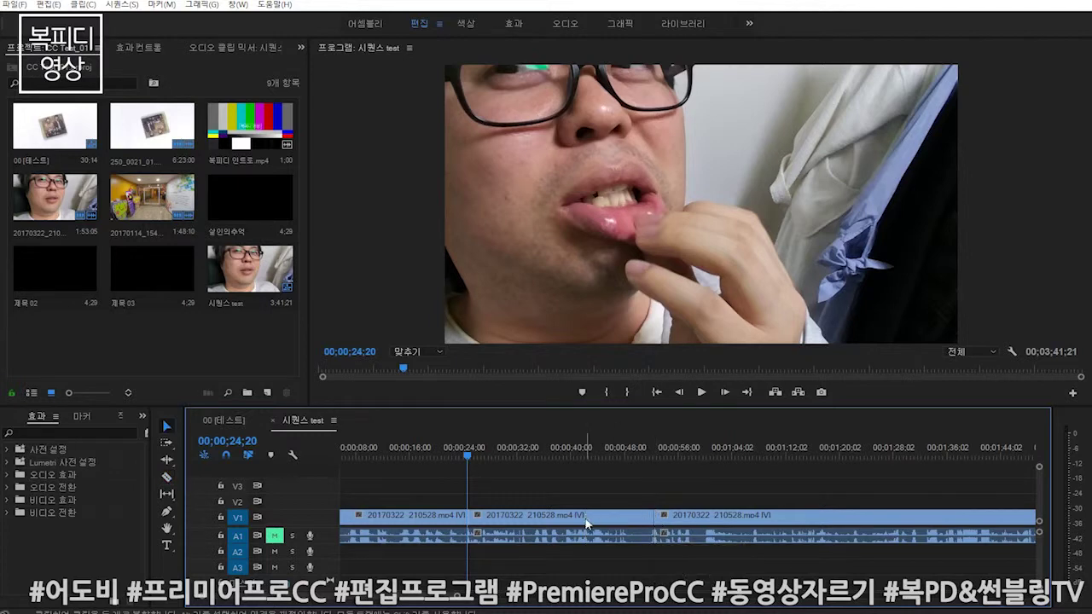
pyautogui.click(167, 427)
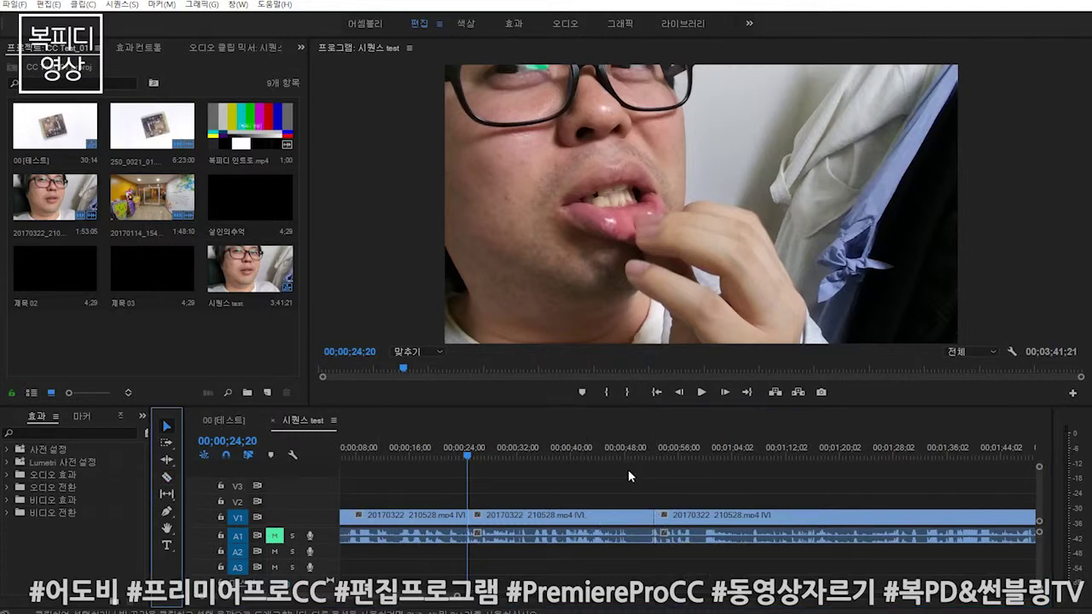
pyautogui.click(587, 521)
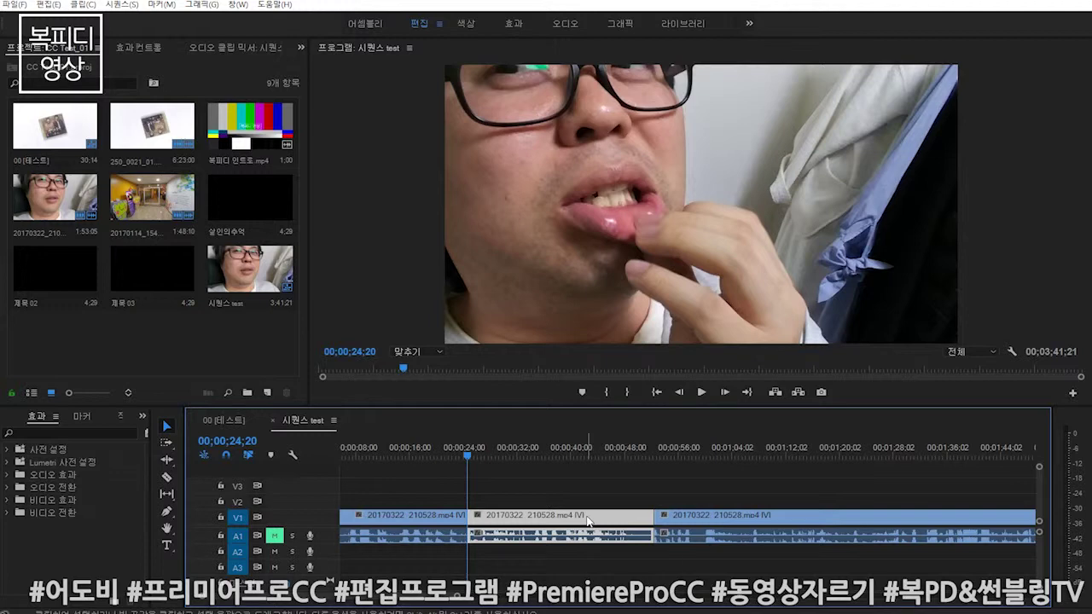
pyautogui.press('Delete')
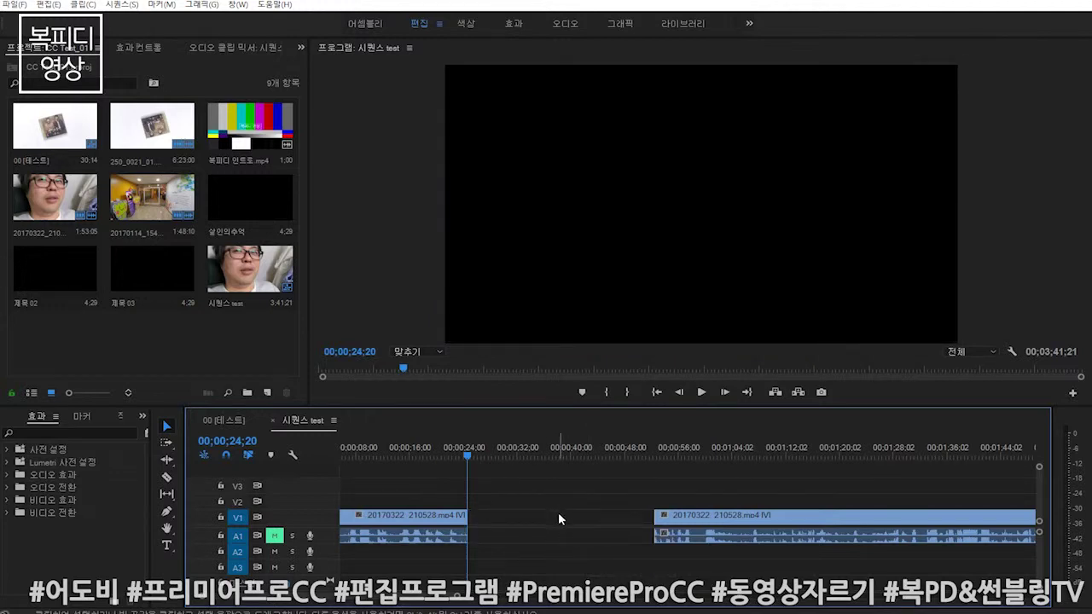
# - Try ripple-deleting the empty gap twice, undoing it each time so the gap remains
pyautogui.click(558, 518)
pyautogui.press('Delete')
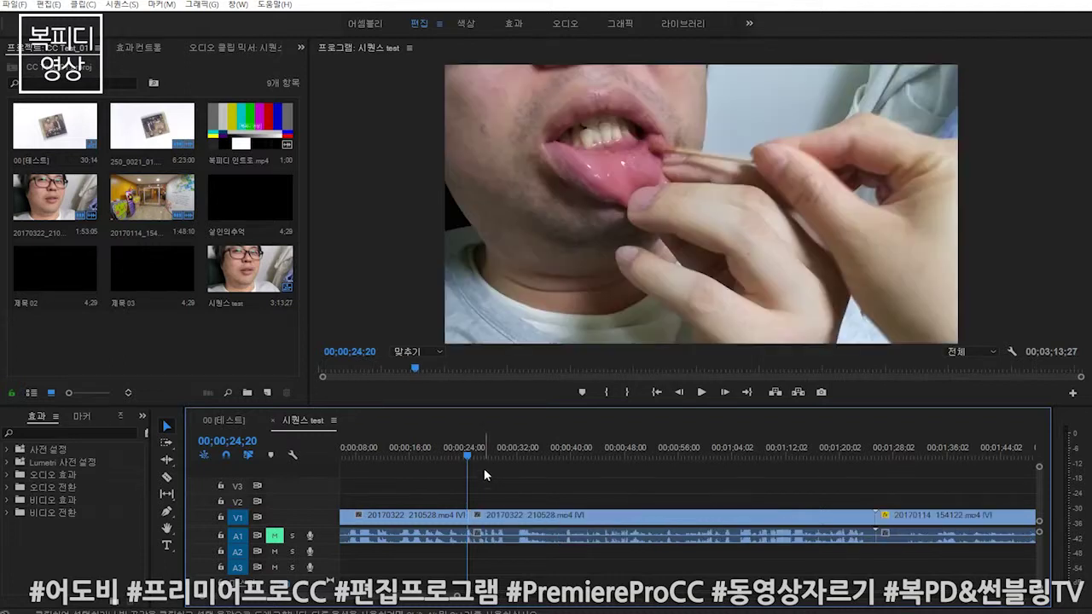
pyautogui.hotkey('ctrl', 'z')
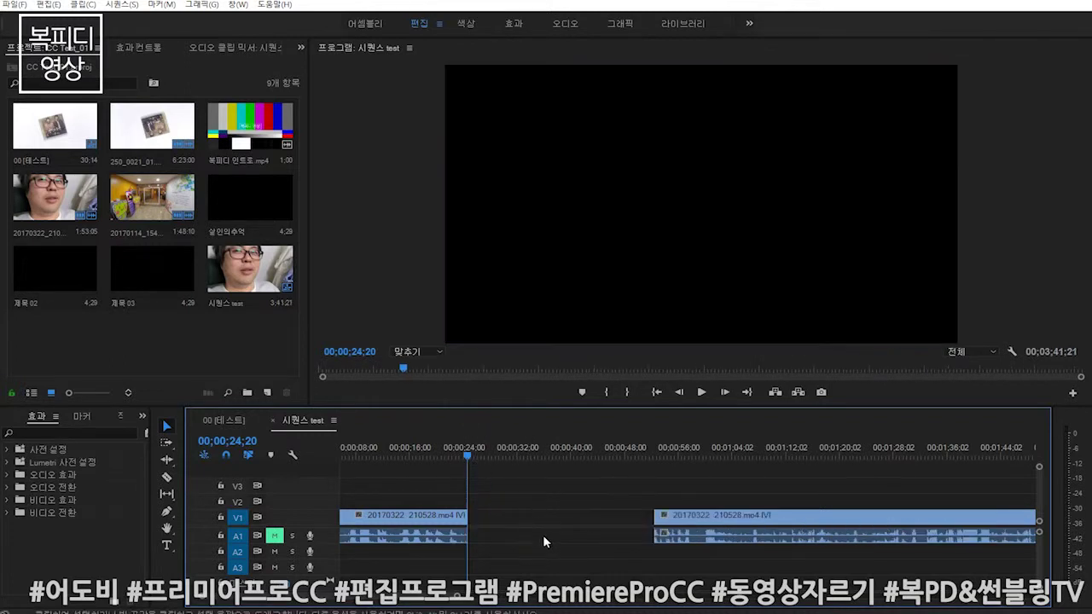
pyautogui.click(558, 519)
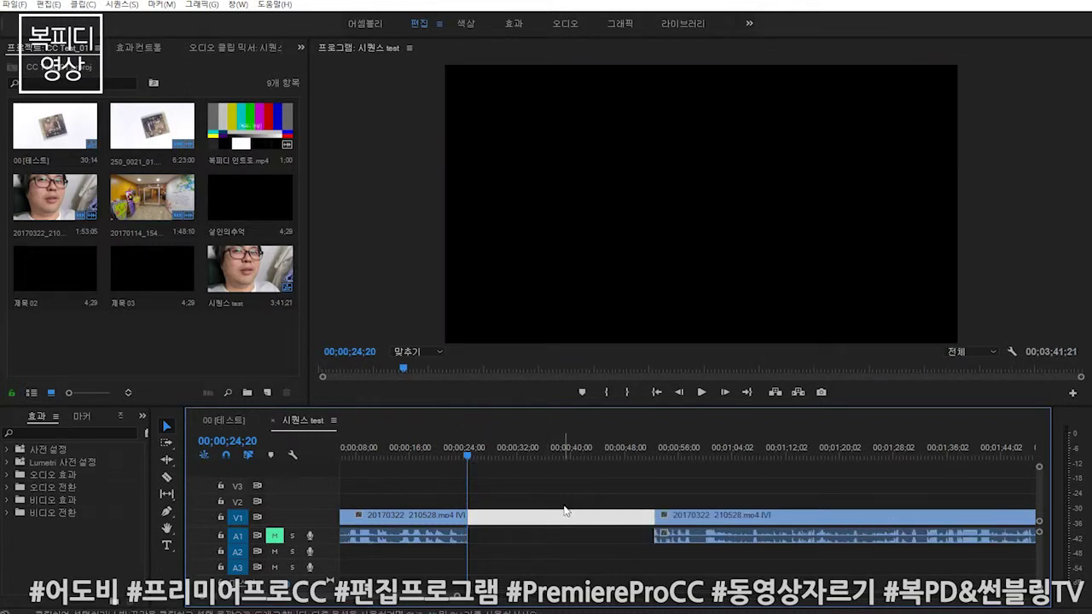
pyautogui.press('Delete')
pyautogui.hotkey('ctrl', 'z')
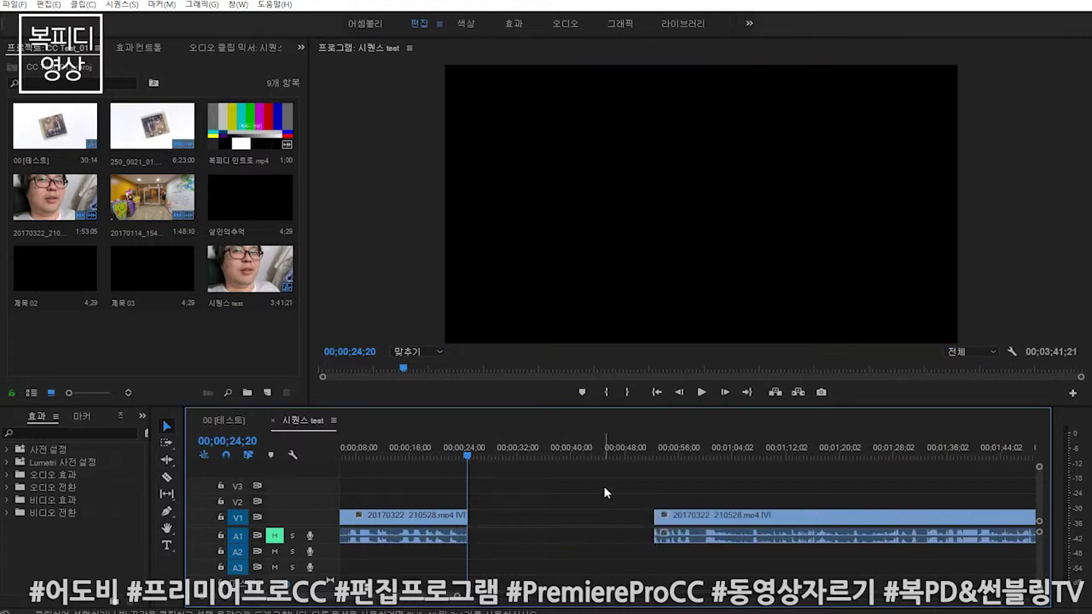
pyautogui.click(816, 528)
# - Drag the later 20170322 piece flush against the first piece and play from about 22 seconds
pyautogui.moveTo(836, 519); pyautogui.dragTo(683, 524)
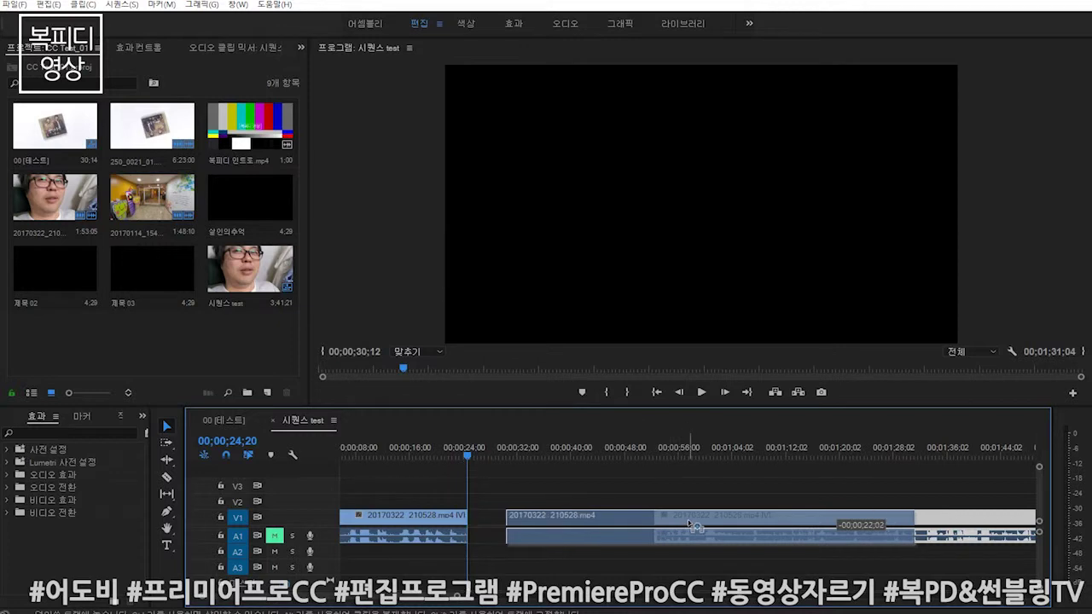
pyautogui.moveTo(682, 524); pyautogui.dragTo(651, 522)
pyautogui.click(450, 451)
pyautogui.press('space')
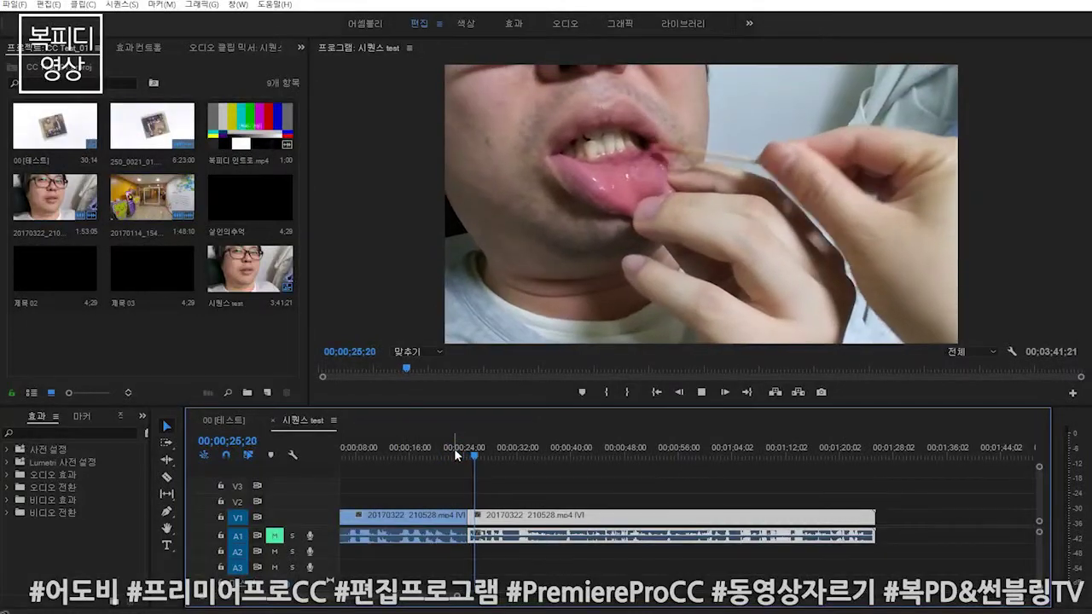
pyautogui.press('space')
pyautogui.press('=')
pyautogui.press('=')
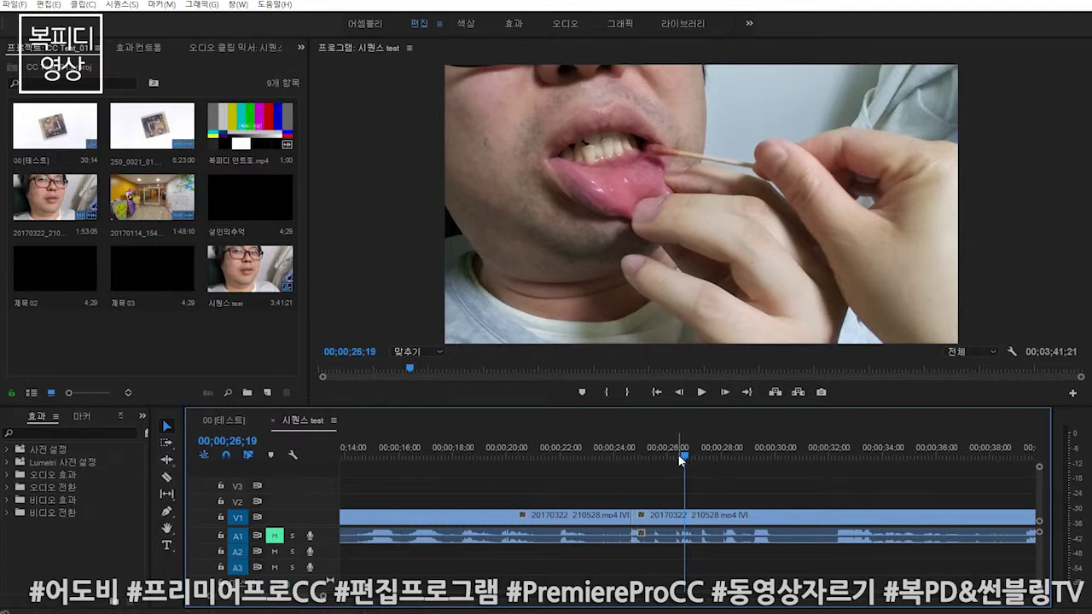
# - Delete the second 20170322 piece and close the gap it leaves
pyautogui.press('-')
pyautogui.press('-')
pyautogui.press('-')
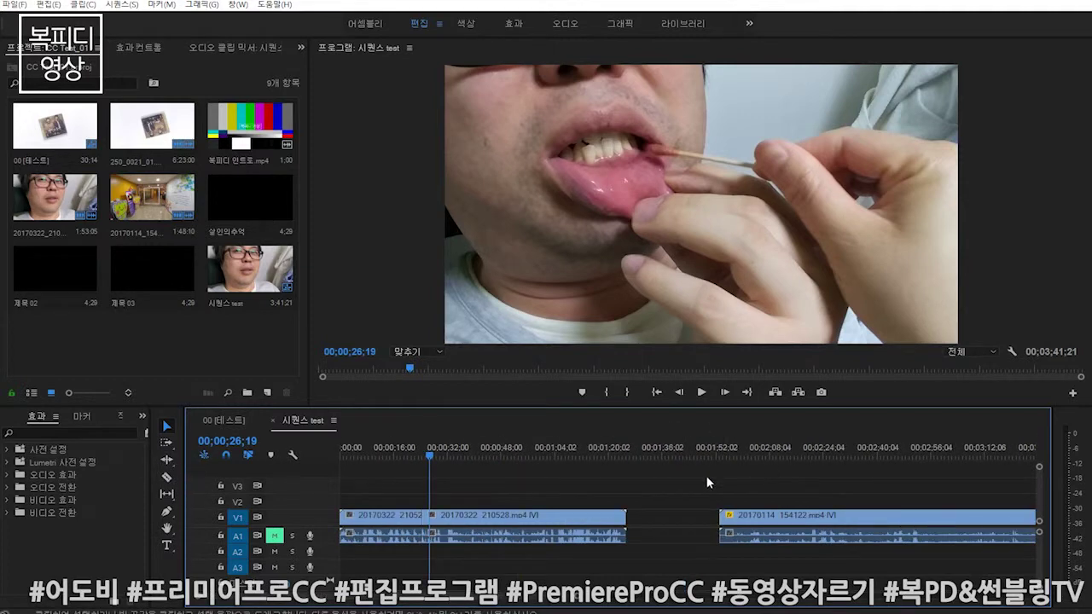
pyautogui.moveTo(440, 458)
pyautogui.mouseDown()
pyautogui.moveTo(410, 459)
pyautogui.moveTo(434, 456)
pyautogui.mouseUp()
pyautogui.click(475, 522)
pyautogui.press('Delete')
pyautogui.click(475, 522)
pyautogui.press('Delete')
# - Razor off the opening of the 20170114 clip and close the gap, making the sequence 00;01;57;03
pyautogui.moveTo(410, 455); pyautogui.dragTo(475, 457)
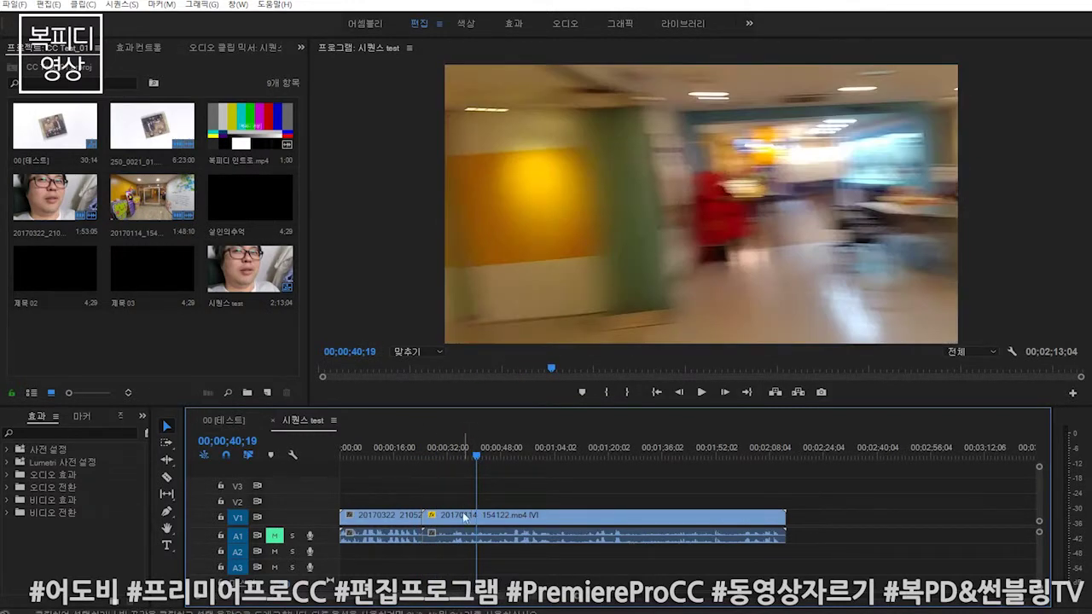
pyautogui.press('c')
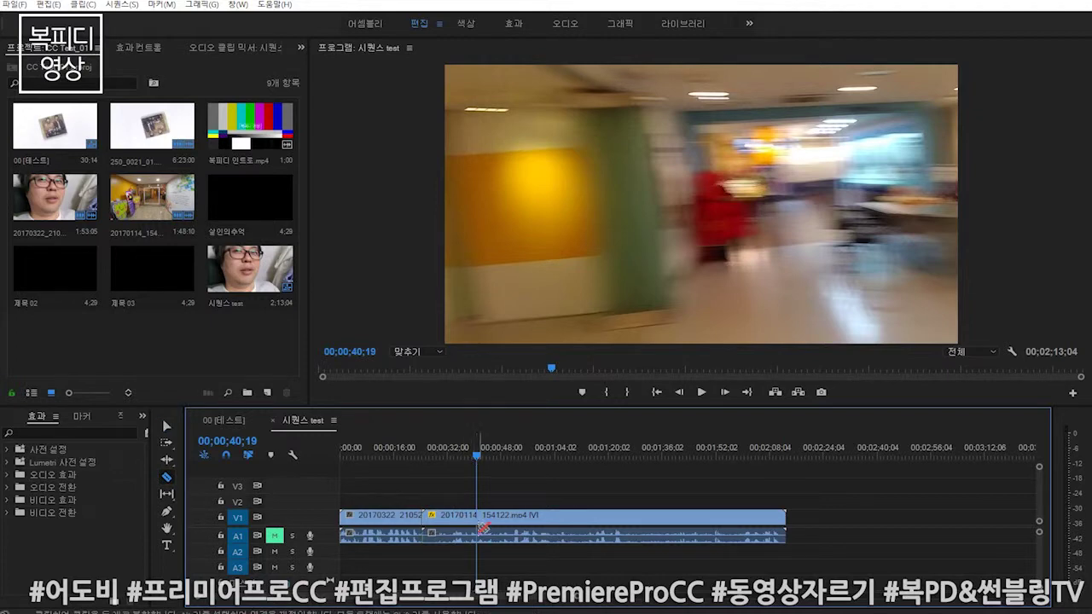
pyautogui.press('v')
pyautogui.click(467, 523)
pyautogui.press('c')
pyautogui.click(468, 524)
pyautogui.press('v')
pyautogui.click(460, 522)
pyautogui.press('Delete')
pyautogui.click(456, 521)
pyautogui.press('Delete')
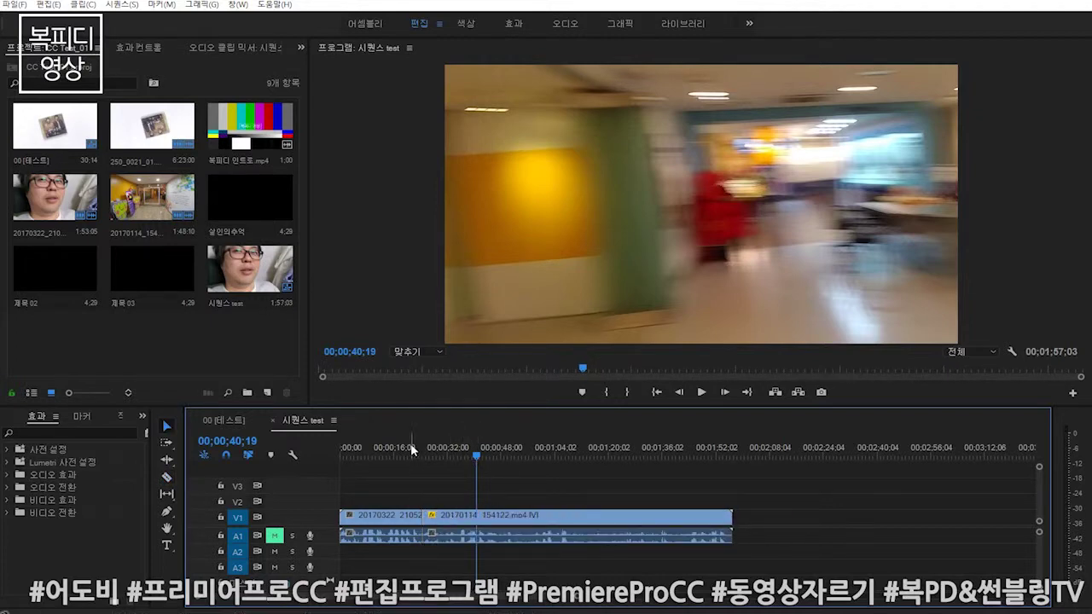
pyautogui.press('Up')
pyautogui.click(529, 520)
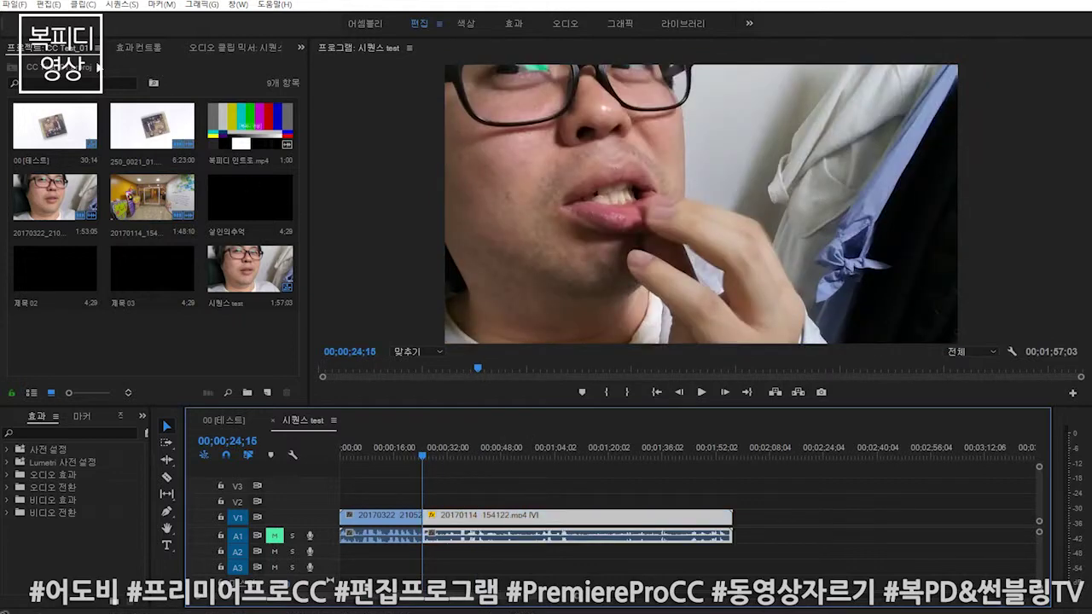
# - Set the 20170114 clip's Scale to 50 in Effect Controls
pyautogui.click(121, 49)
pyautogui.click(538, 455)
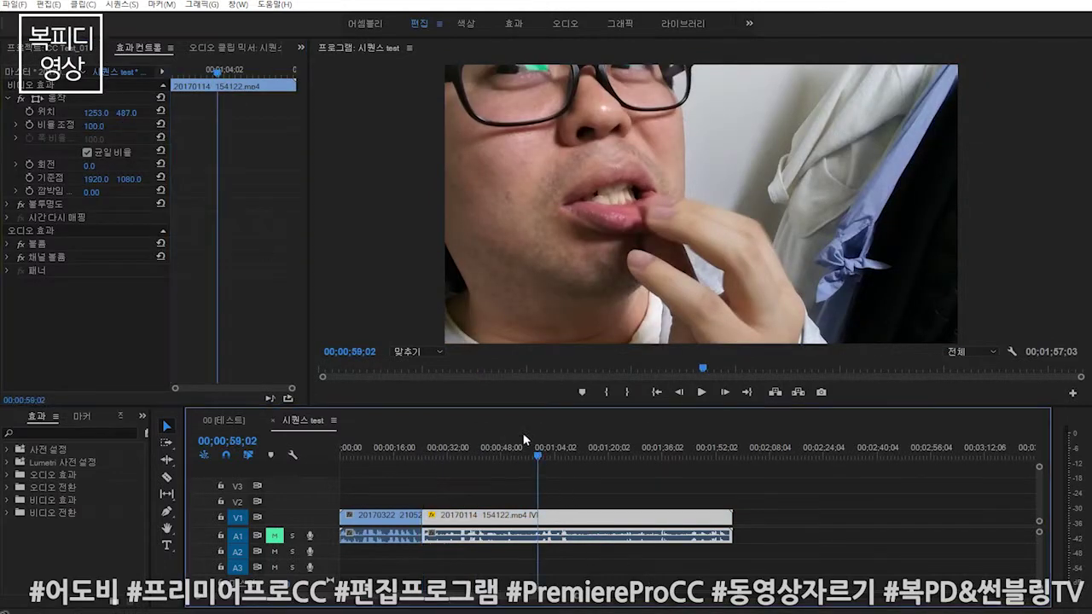
pyautogui.click(94, 125)
pyautogui.write('50')
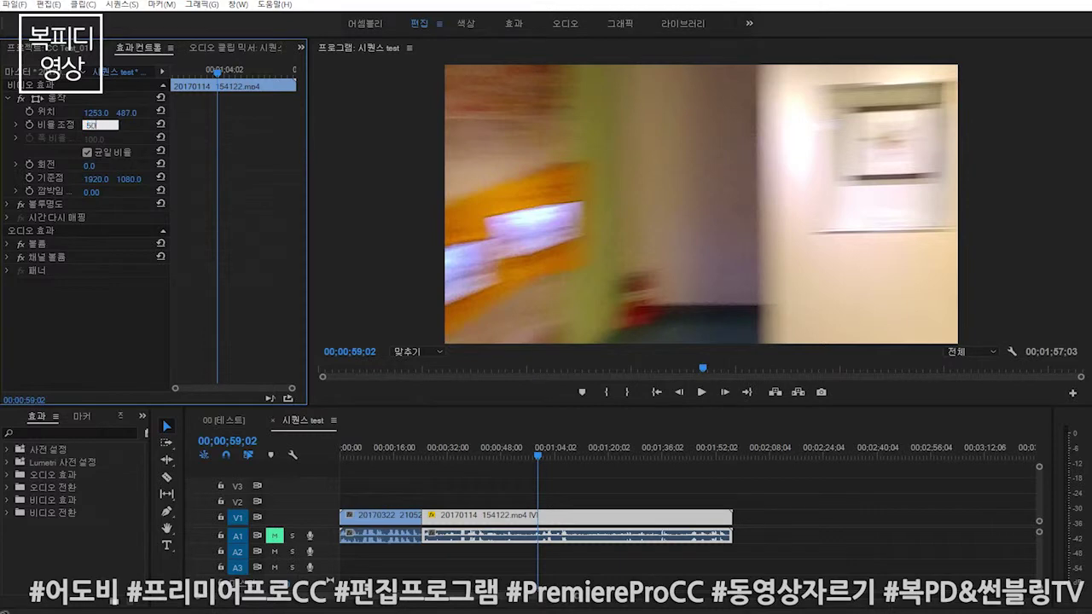
pyautogui.press('Return')
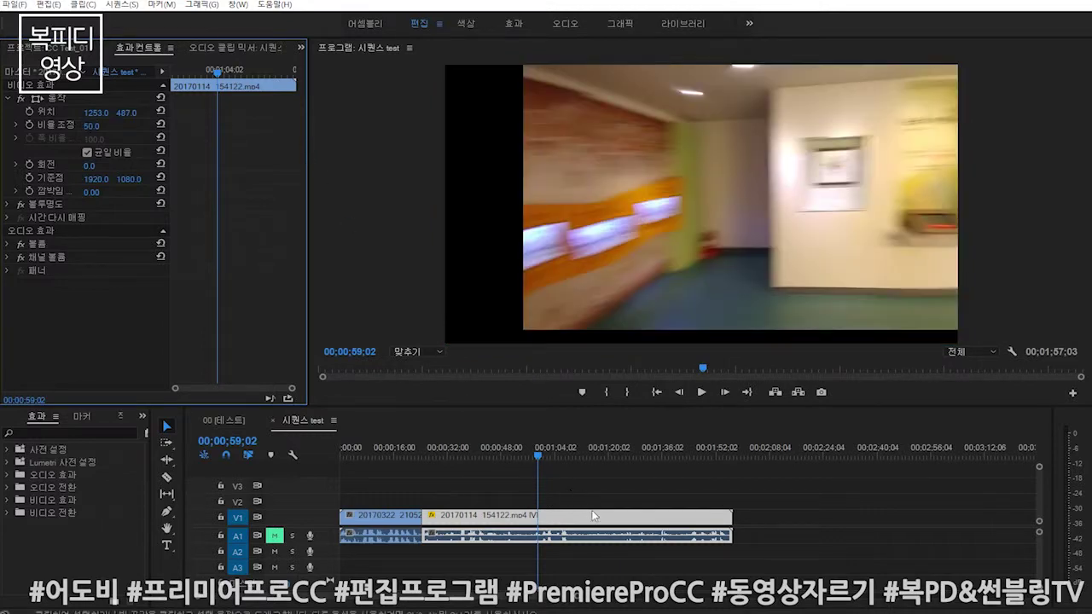
# - Set its horizontal Position to 640, then scrub it to about 969 and nudge it to 959
pyautogui.click(95, 113)
pyautogui.write('640')
pyautogui.press('Return')
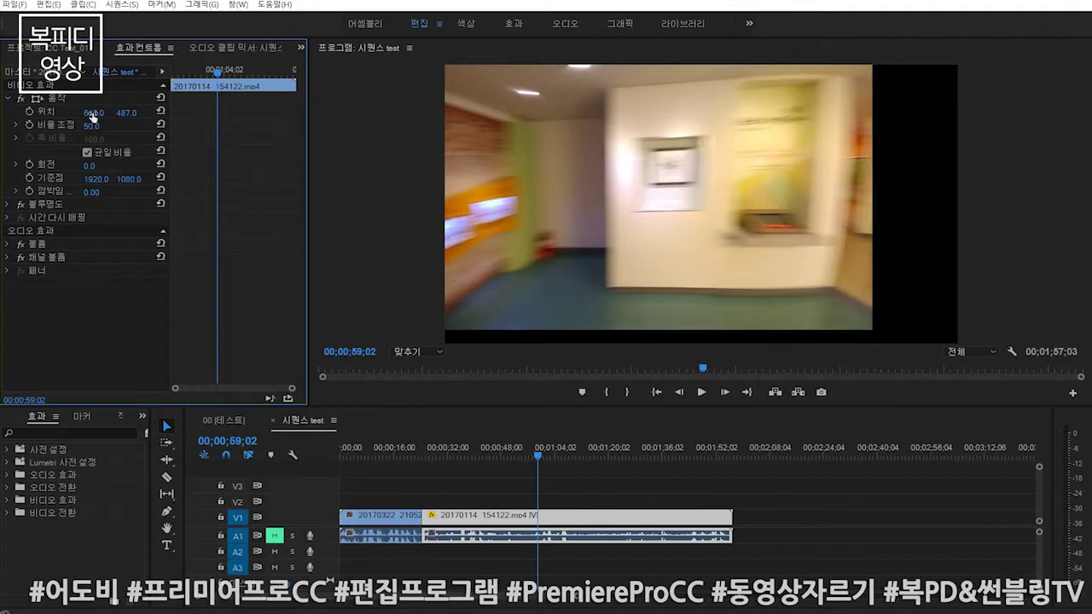
pyautogui.moveTo(94, 112); pyautogui.dragTo(256, 112)
pyautogui.moveTo(94, 113); pyautogui.dragTo(90, 113)
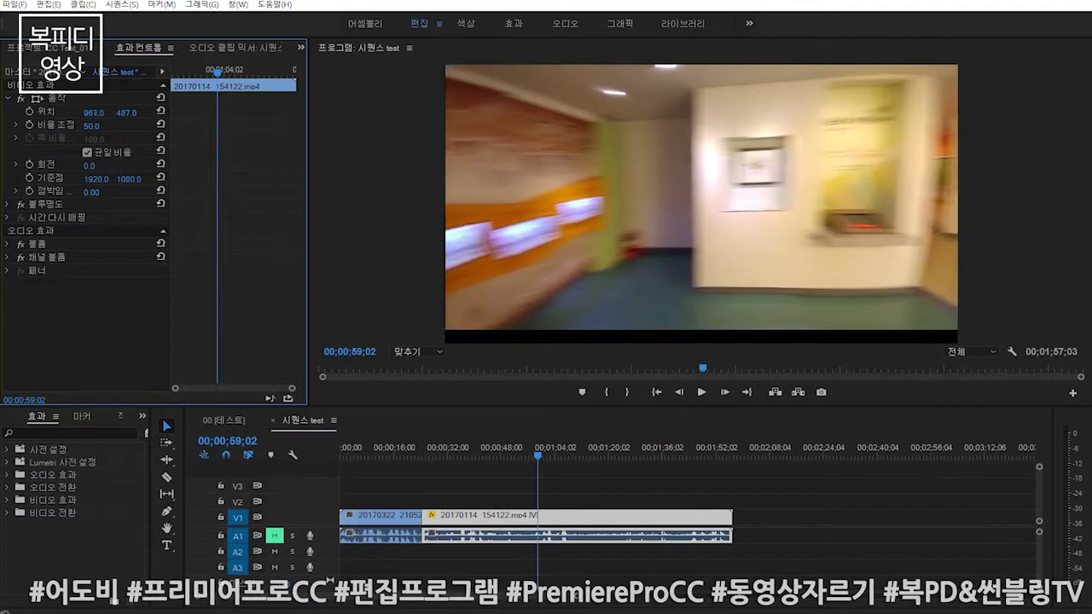
pyautogui.moveTo(545, 455); pyautogui.dragTo(699, 455)
# - Delete the 20170114 clip and drag it from the Project panel onto V1 after the first clip
pyautogui.press('Delete')
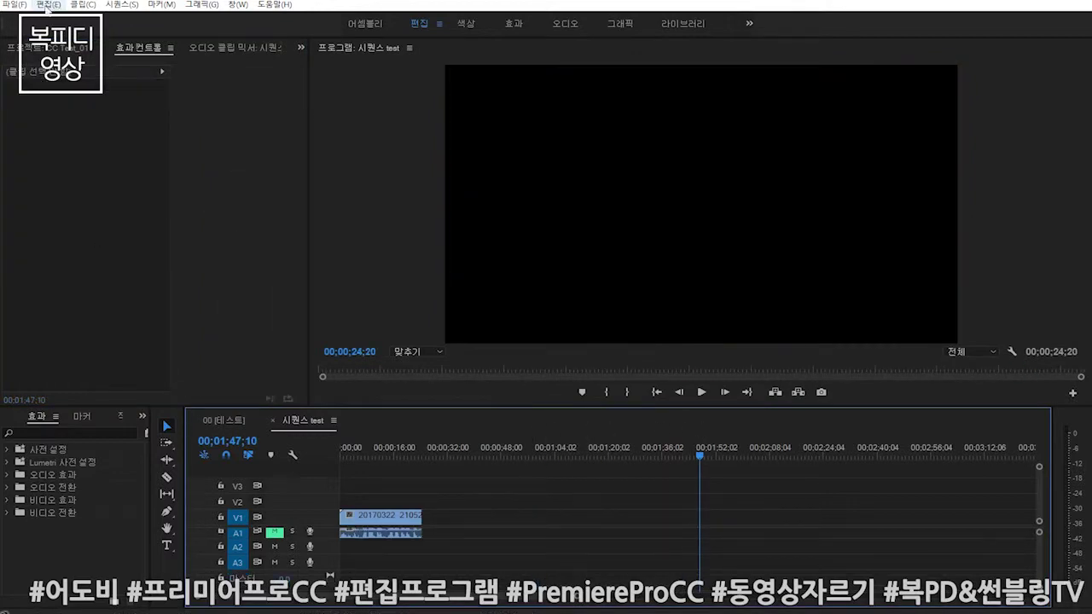
pyautogui.click(36, 48)
pyautogui.moveTo(167, 223)
pyautogui.mouseDown()
pyautogui.moveTo(511, 550)
pyautogui.moveTo(423, 532)
pyautogui.mouseUp()
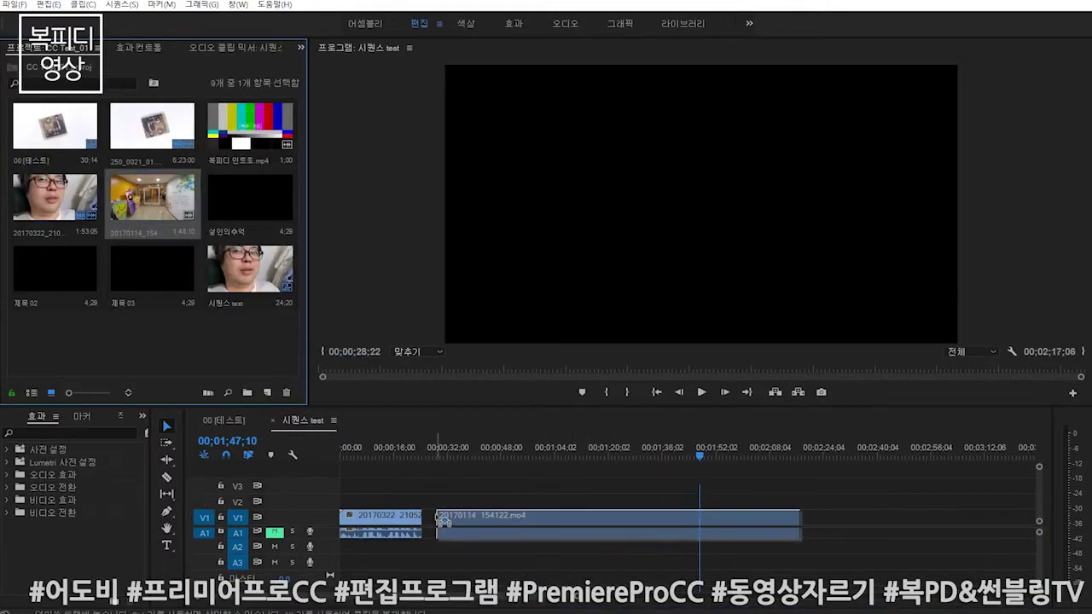
pyautogui.moveTo(544, 455); pyautogui.dragTo(556, 455)
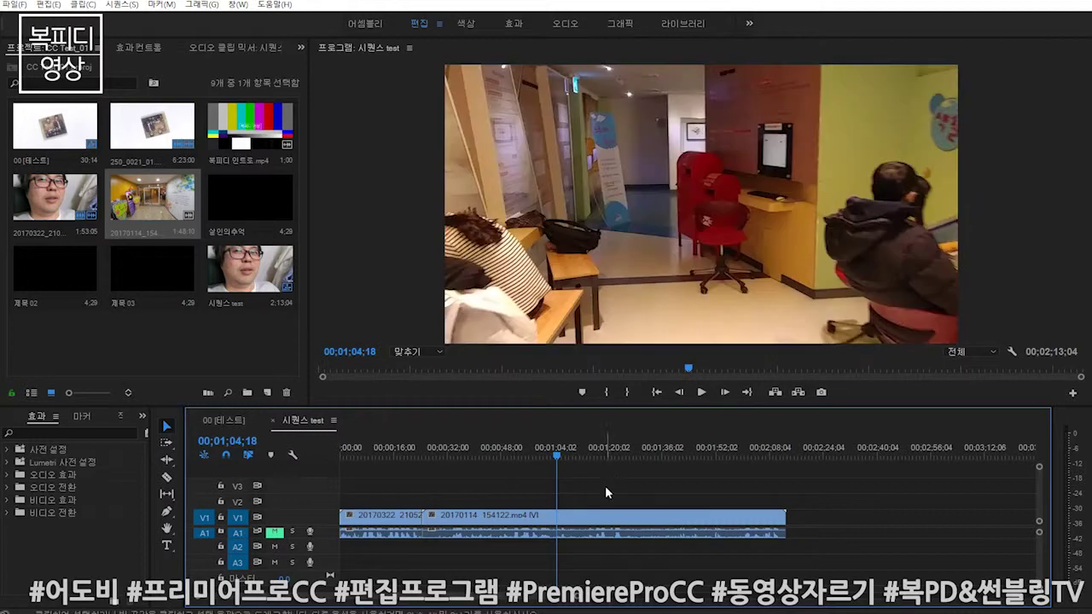
# - Scale the re-placed 20170114 clip to 50 and scrub through it to check the frame
pyautogui.click(629, 517)
pyautogui.click(151, 47)
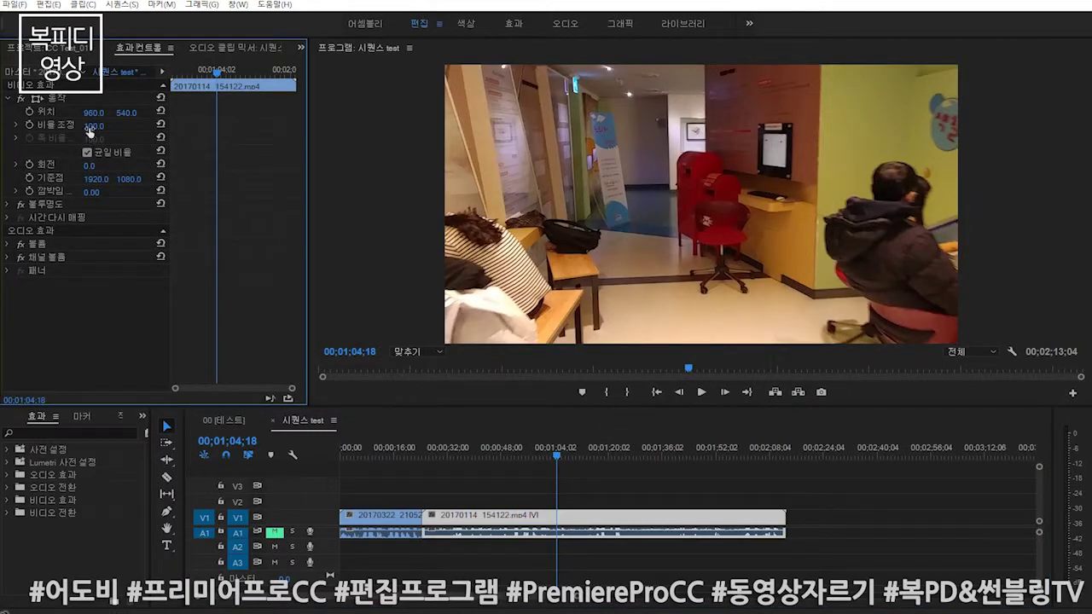
pyautogui.write('50')
pyautogui.press('Return')
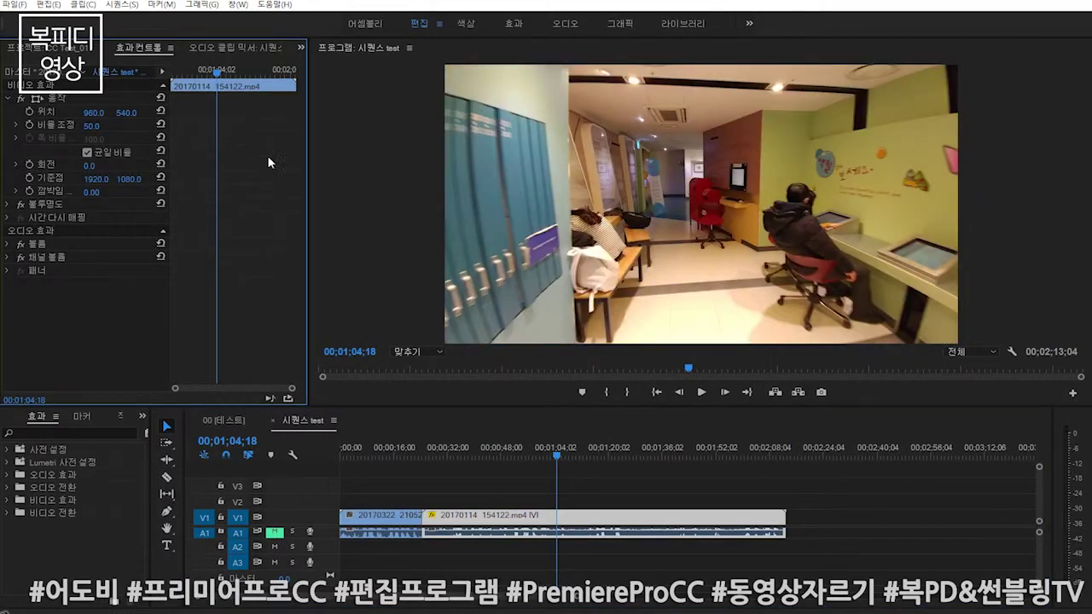
pyautogui.moveTo(554, 454); pyautogui.dragTo(689, 461)
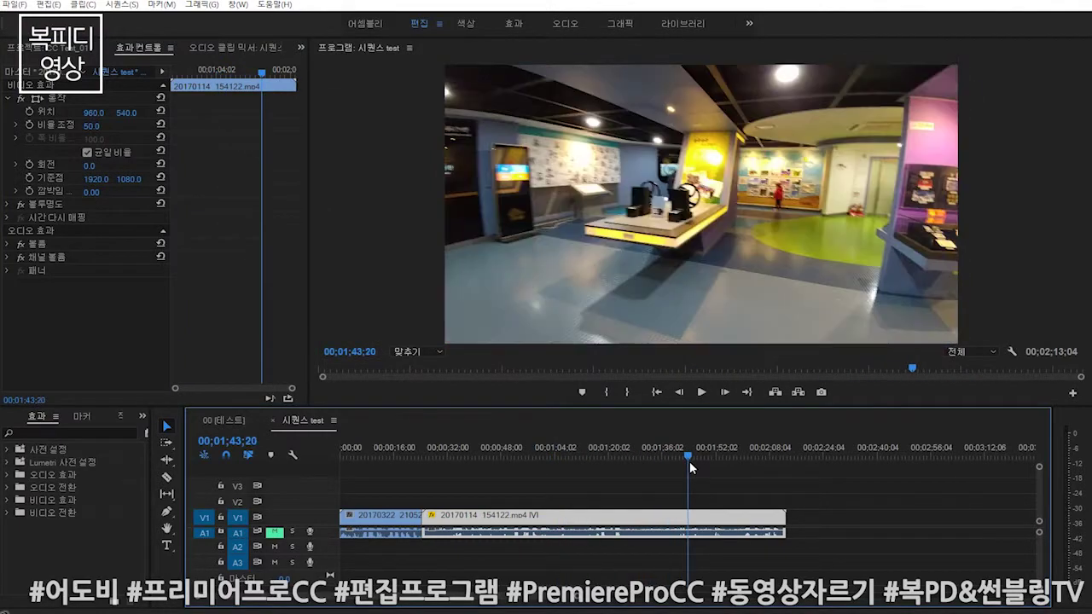
# - Cut the 20170114 clip at 00;31;26, delete the unwanted segment and close the gap
pyautogui.moveTo(689, 460); pyautogui.dragTo(448, 476)
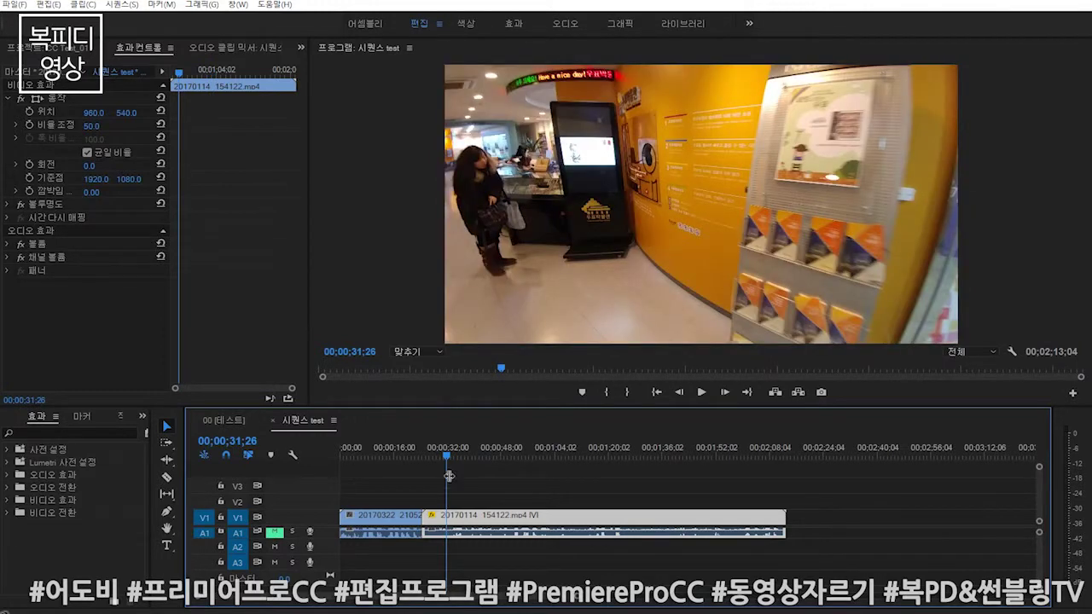
pyautogui.press('=')
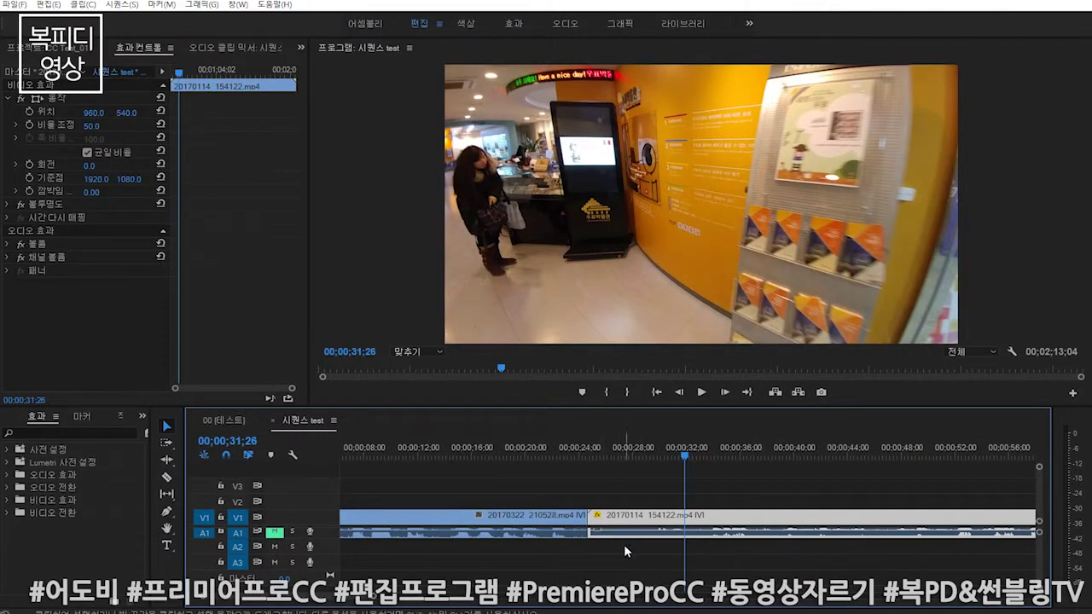
pyautogui.press('c')
pyautogui.click(686, 526)
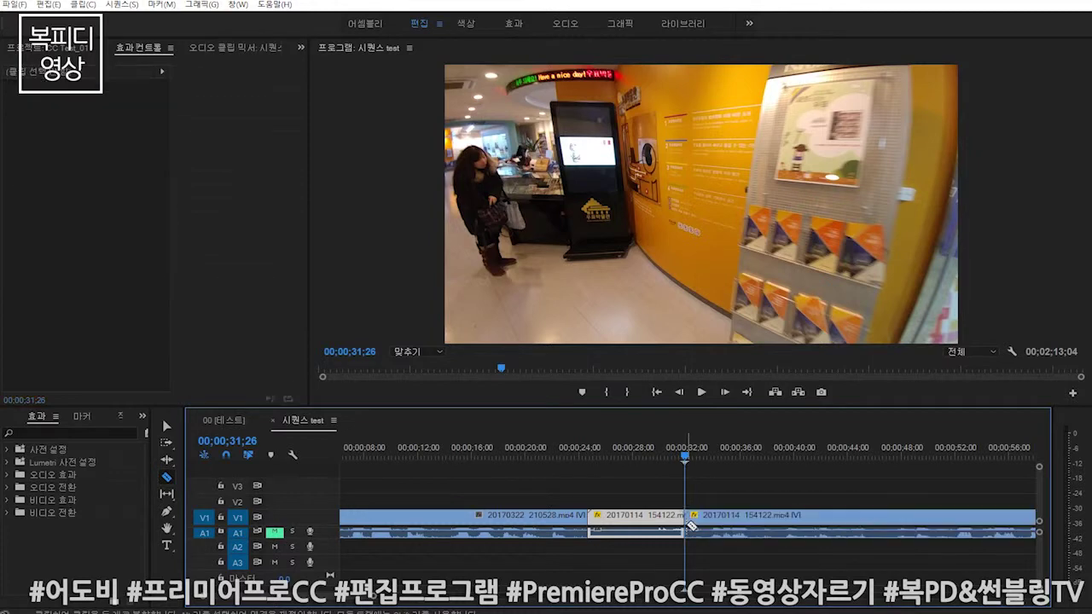
pyautogui.press('Delete')
pyautogui.press('v')
pyautogui.click(634, 520)
pyautogui.press('Delete')
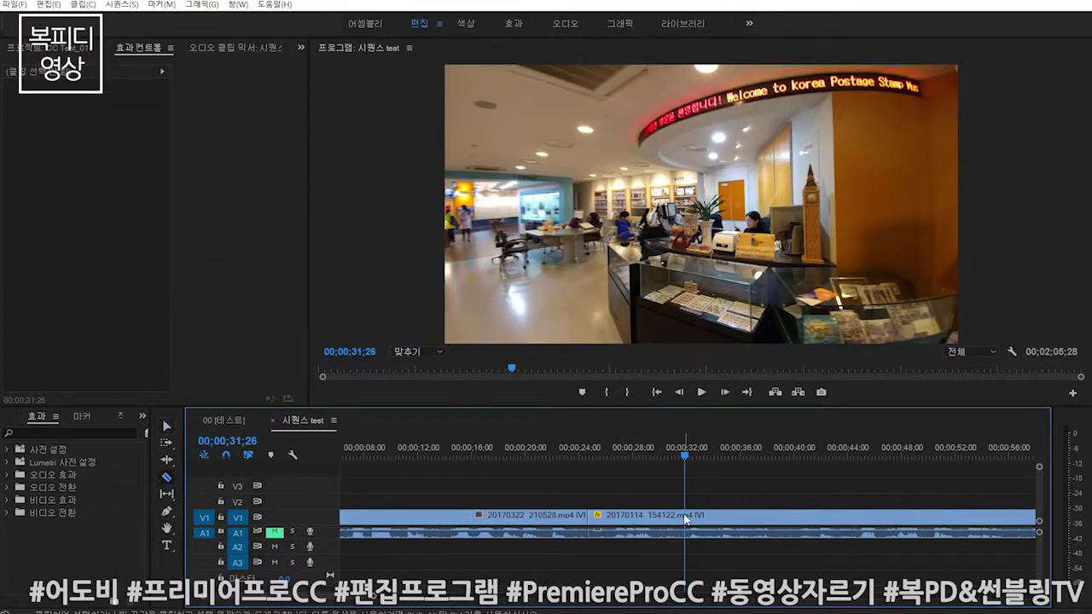
# - Make a second cut, remove the segment before it and close the gap, giving 00;01;58;20
pyautogui.press('c')
pyautogui.click(684, 520)
pyautogui.press('v')
pyautogui.click(636, 523)
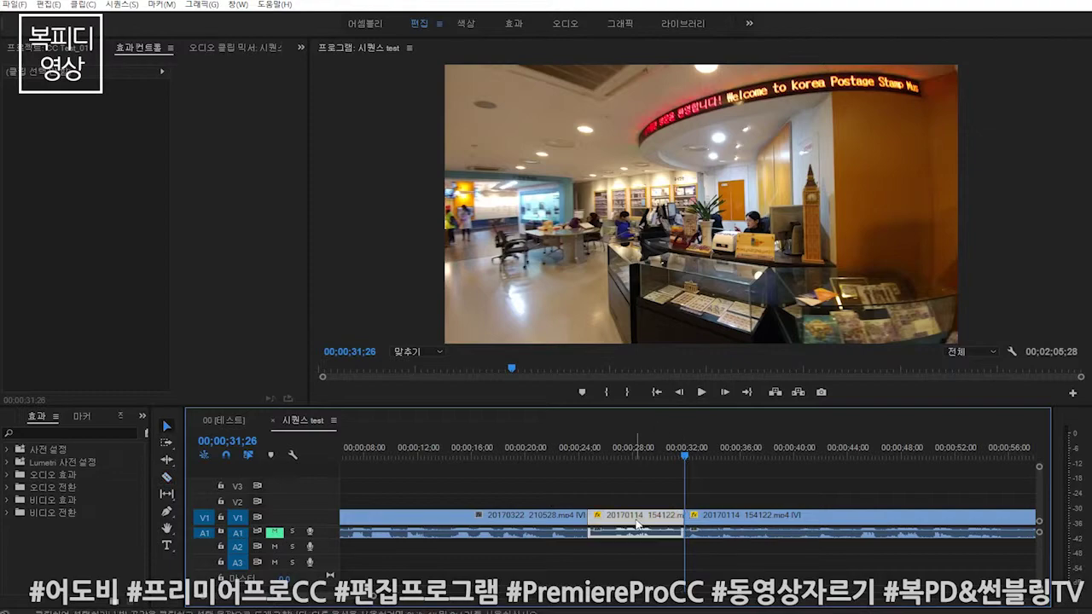
pyautogui.press('Delete')
pyautogui.click(636, 524)
pyautogui.press('Delete')
pyautogui.click(539, 455)
pyautogui.moveTo(539, 454)
pyautogui.mouseDown()
pyautogui.moveTo(129, 458)
pyautogui.moveTo(414, 454)
pyautogui.mouseUp()
# - Cut the first clip at 05;15, delete its remainder and close the gap
pyautogui.press('c')
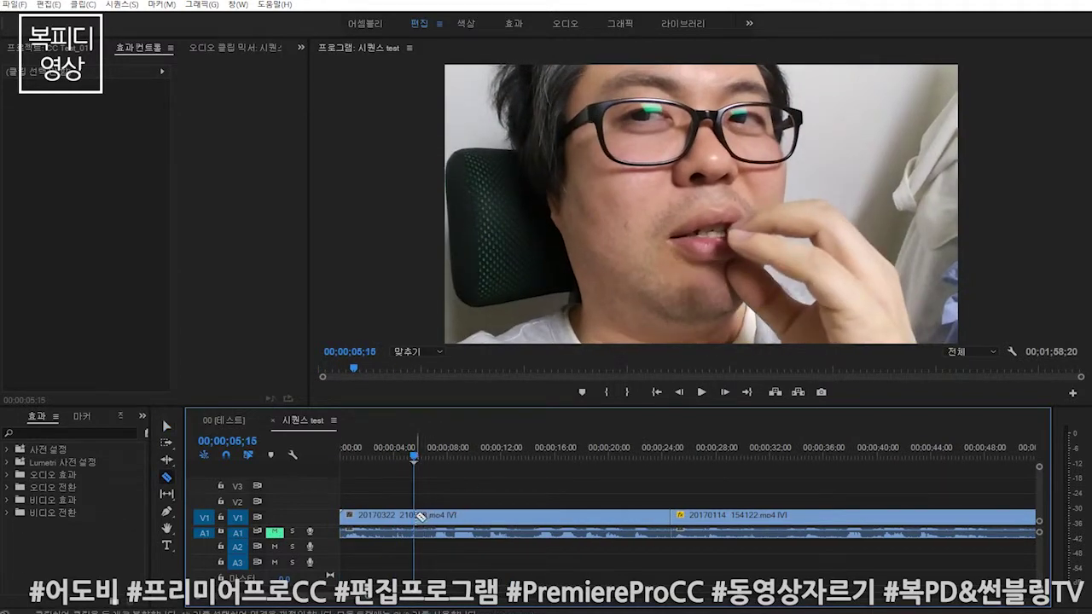
pyautogui.click(418, 516)
pyautogui.press('v')
pyautogui.click(484, 517)
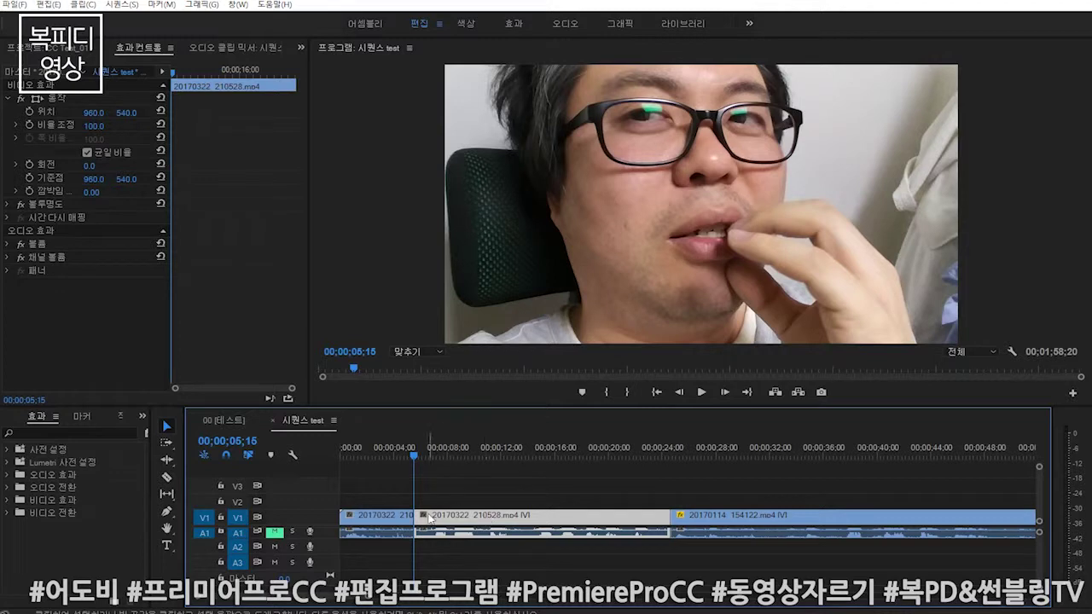
pyautogui.press('c')
pyautogui.press('v')
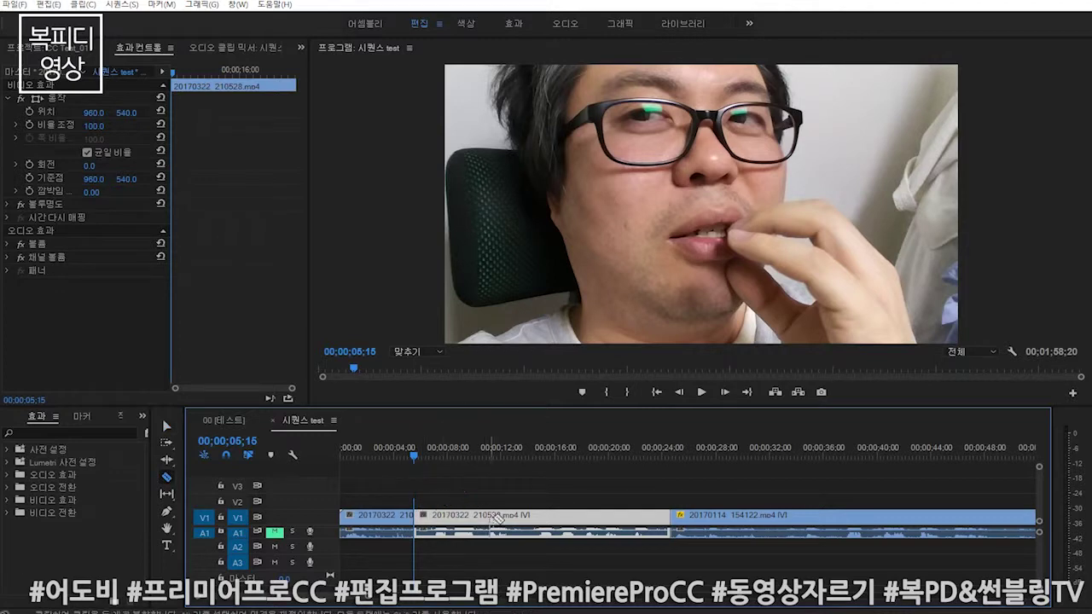
pyautogui.press('Delete')
pyautogui.click(482, 520)
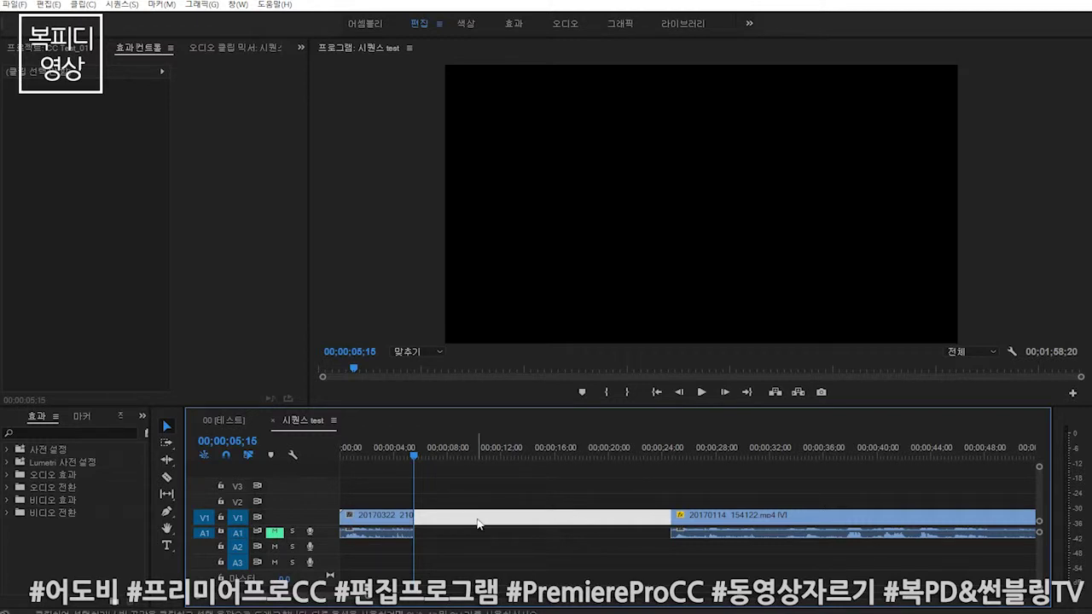
pyautogui.click(478, 522)
pyautogui.press('Delete')
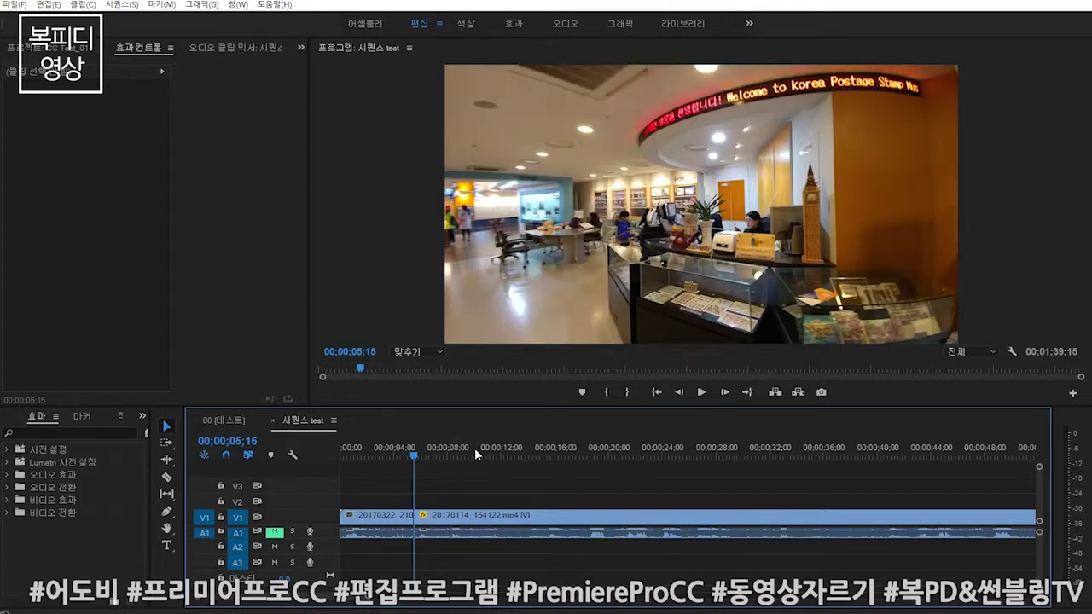
# - Razor at 00;00;13;25 and delete everything after it, then scrub to the cut between the clips
pyautogui.click(526, 453)
pyautogui.press('c')
pyautogui.click(543, 518)
pyautogui.click(596, 521)
pyautogui.press('v')
pyautogui.moveTo(558, 516)
pyautogui.mouseDown()
pyautogui.moveTo(583, 497)
pyautogui.moveTo(668, 548)
pyautogui.mouseUp()
pyautogui.press('Delete')
pyautogui.click(433, 455)
pyautogui.press('Home')
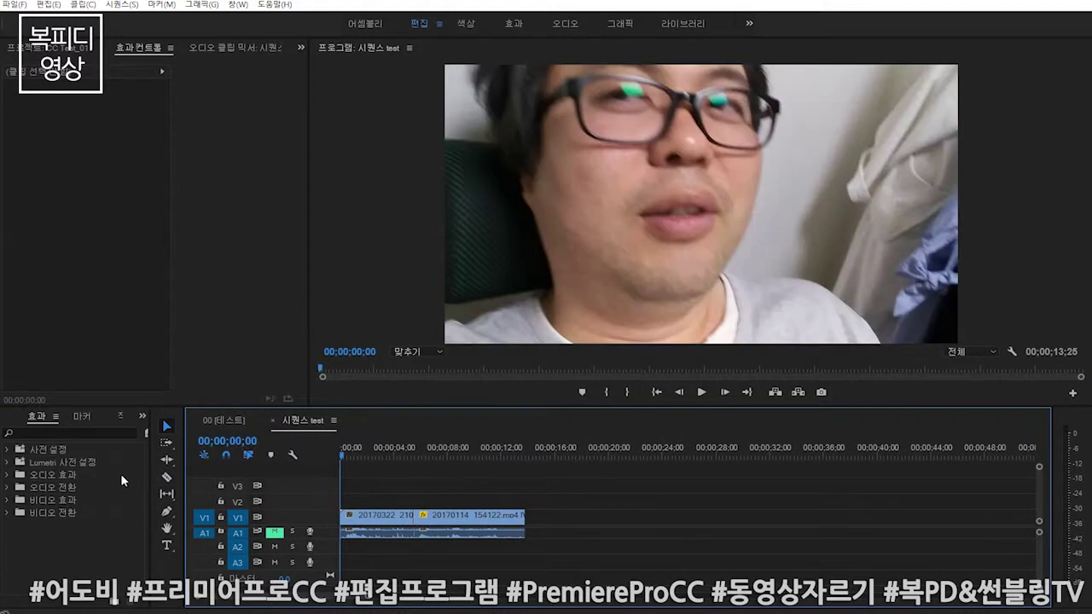
pyautogui.press('=')
pyautogui.press('=')
pyautogui.click(607, 456)
pyautogui.moveTo(611, 458)
pyautogui.mouseDown()
pyautogui.moveTo(700, 464)
pyautogui.moveTo(621, 474)
pyautogui.moveTo(648, 464)
pyautogui.mouseUp()
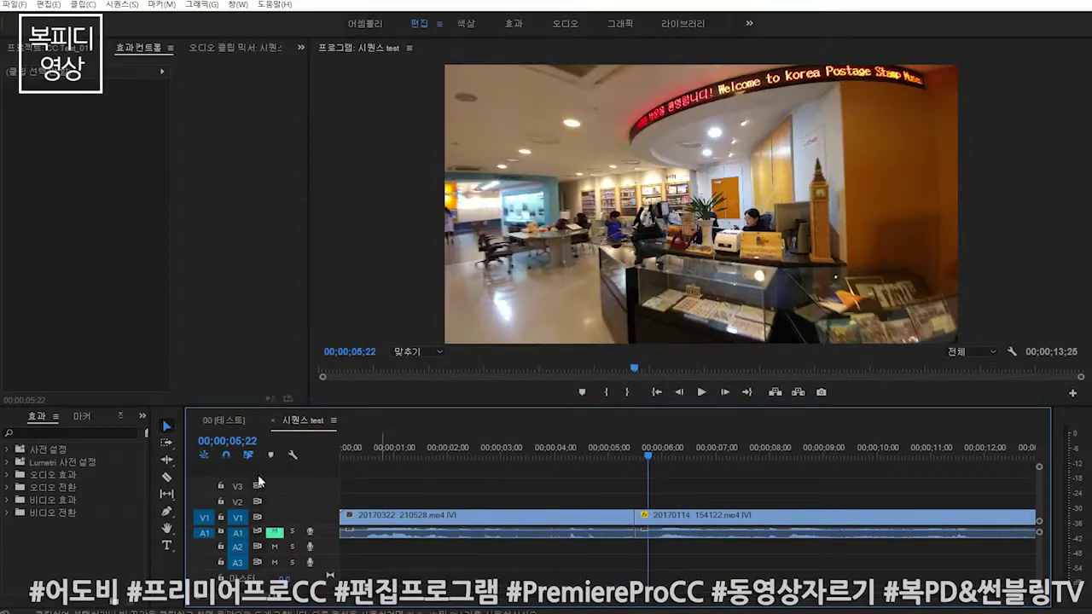
# - Switch to the Ripple Edit Tool (B) from the Tools panel's trimming flyout
pyautogui.click(167, 460)
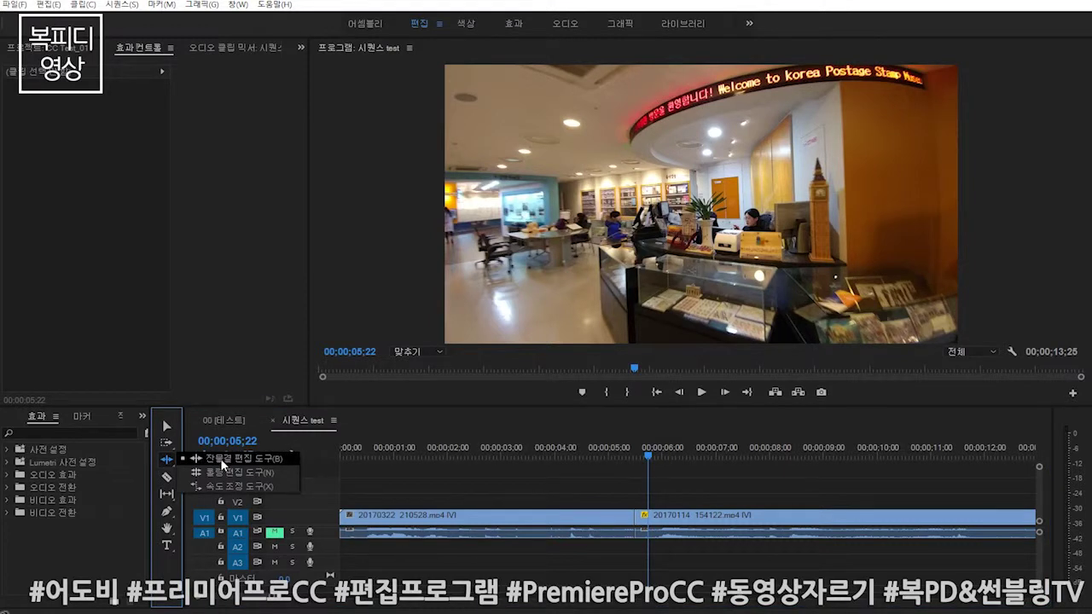
pyautogui.click(221, 462)
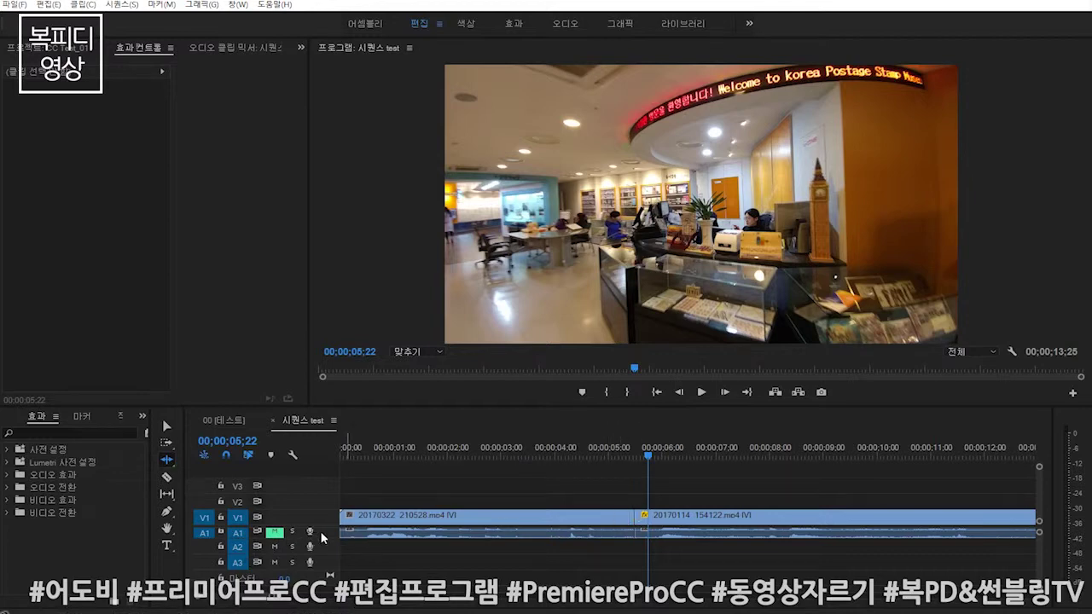
pyautogui.scroll(2, 323, 533)
pyautogui.scroll(-1, 323, 538)
pyautogui.scroll(1, 324, 538)
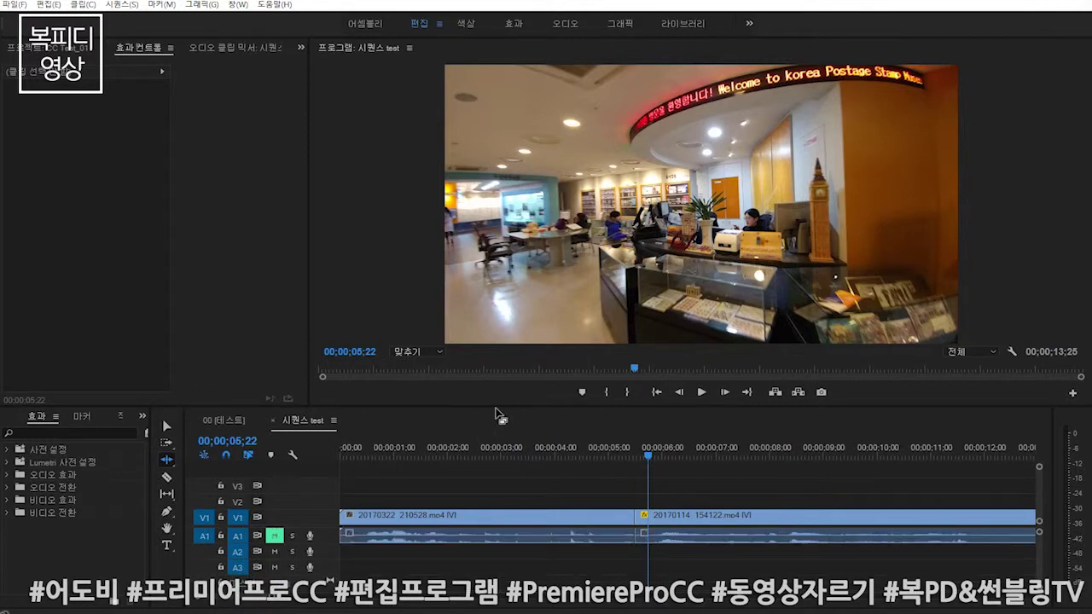
# - Give the timeline panel more height and enlarge the tracks, including A1
pyautogui.moveTo(499, 415); pyautogui.dragTo(499, 376)
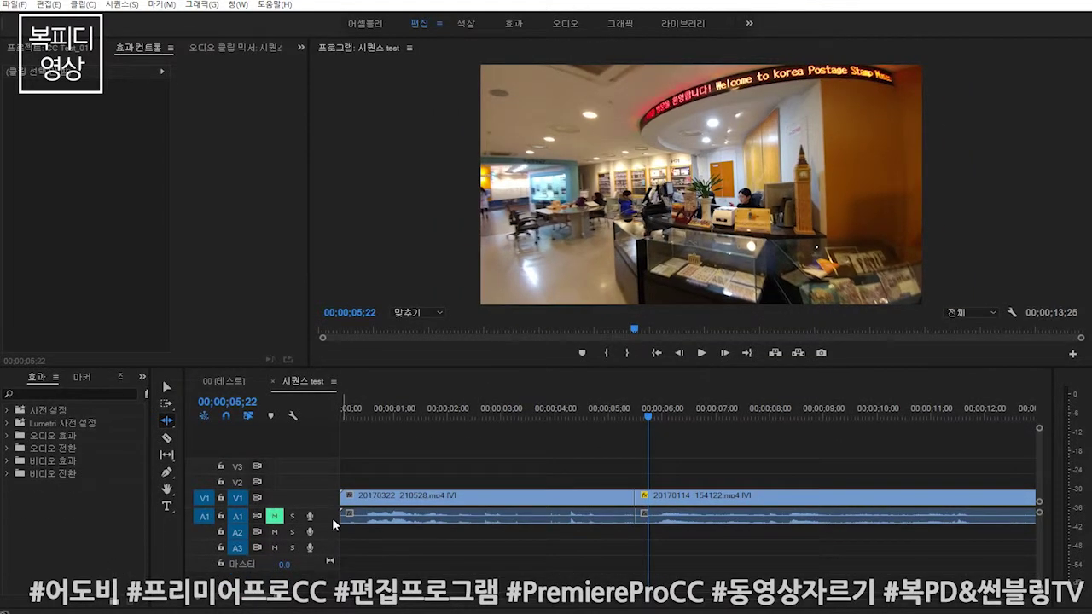
pyautogui.scroll(2, 320, 514)
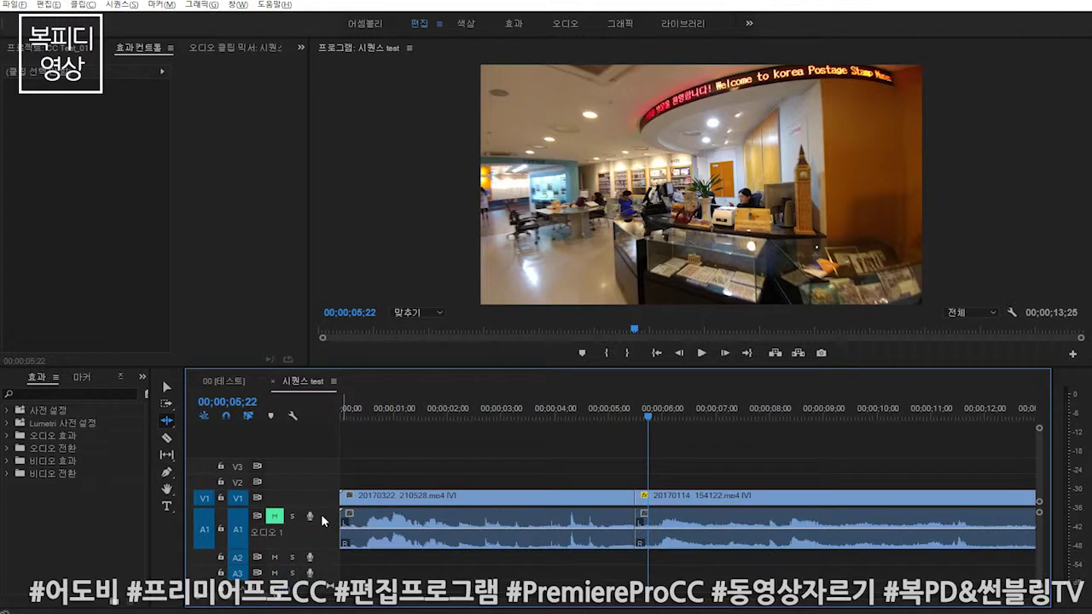
pyautogui.scroll(2, 321, 513)
pyautogui.scroll(1, 322, 520)
pyautogui.scroll(-2, 321, 520)
pyautogui.scroll(3, 327, 522)
pyautogui.scroll(-1, 325, 527)
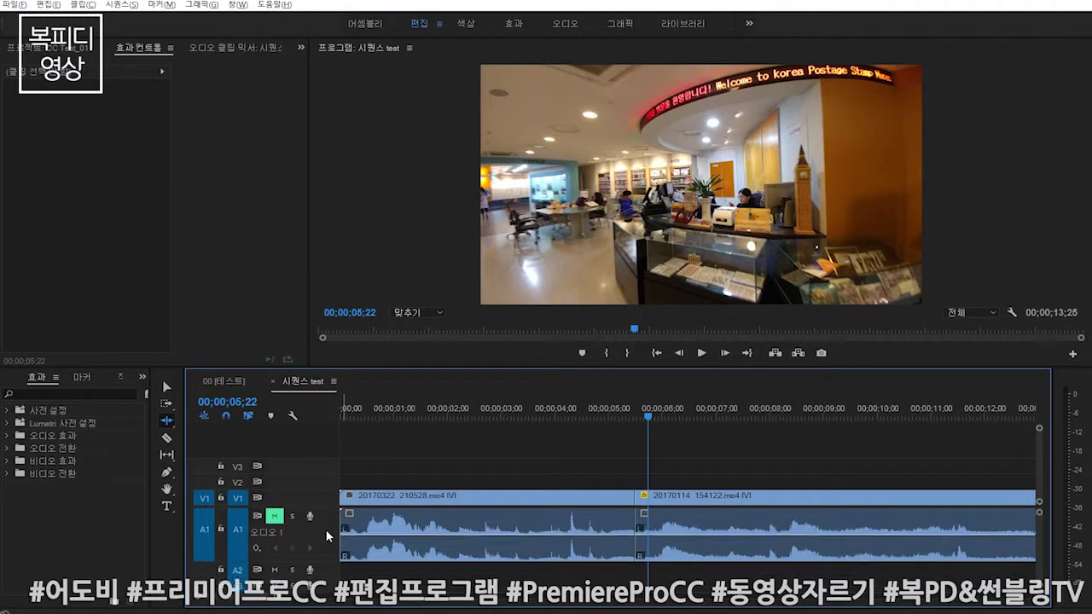
# - Snap the playhead to the 05;15 cut and ripple-trim the 20170114 clip's start, ending at 00;00;11;08
pyautogui.moveTo(648, 417); pyautogui.dragTo(646, 420)
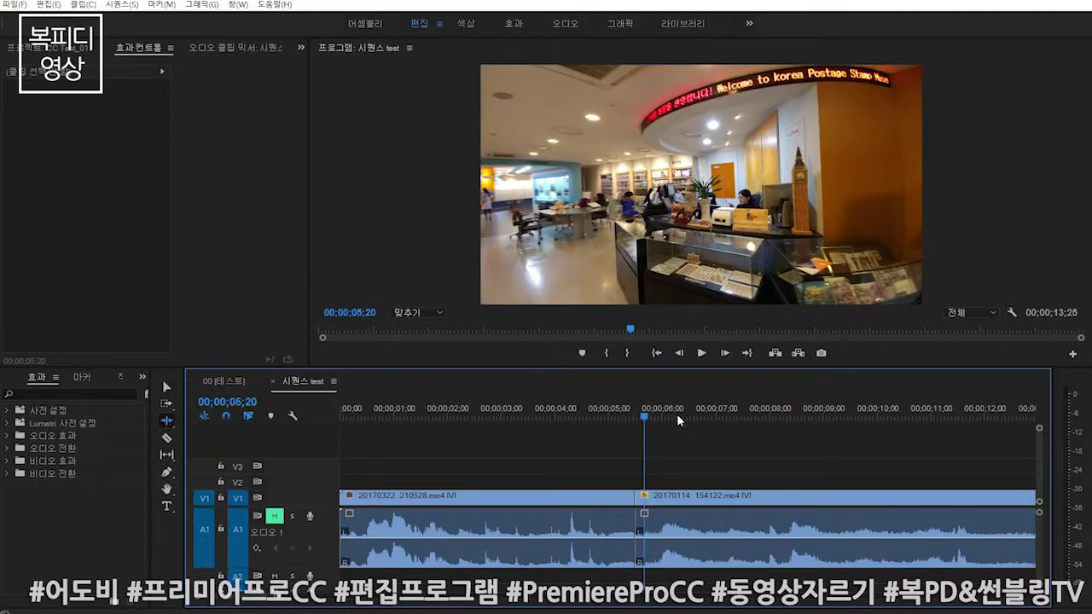
pyautogui.moveTo(646, 417); pyautogui.dragTo(677, 417)
pyautogui.press('Up')
pyautogui.press('Down')
pyautogui.press('Home')
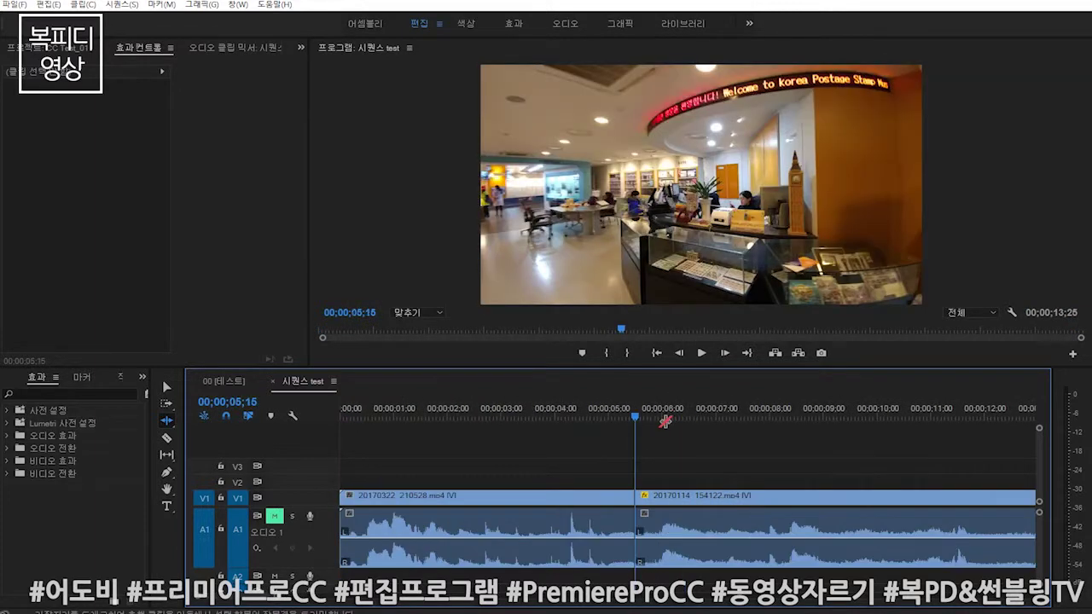
pyautogui.click(666, 421)
pyautogui.press('Up')
pyautogui.moveTo(639, 497); pyautogui.dragTo(671, 501)
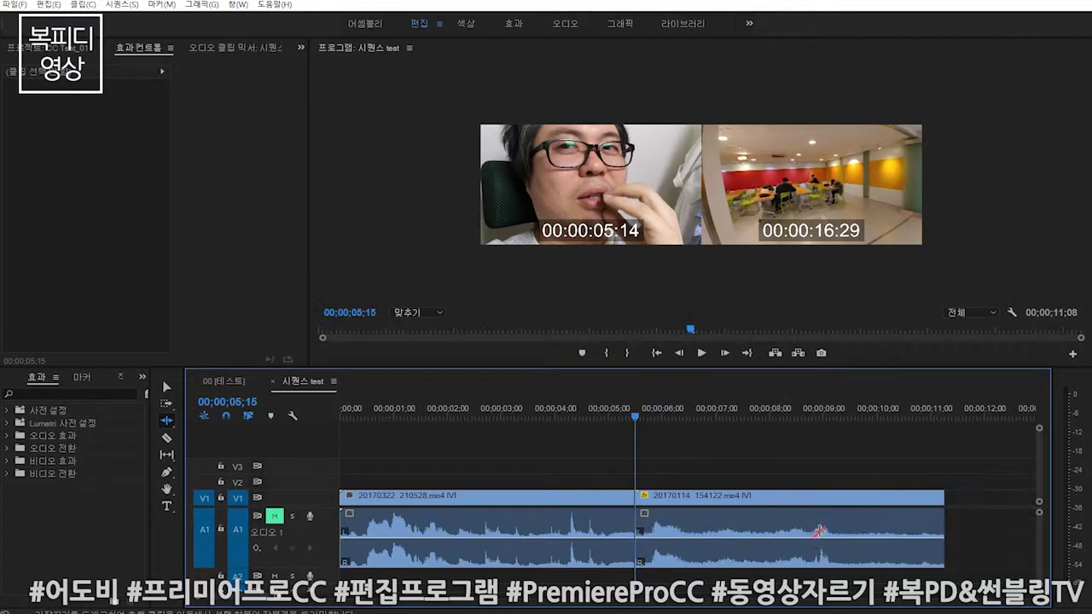
# - Ripple-trim the 20170114 clip's head by 2;22, shortening the sequence to 11;00, and return to 05;05
pyautogui.hotkey('ctrl', 'z')
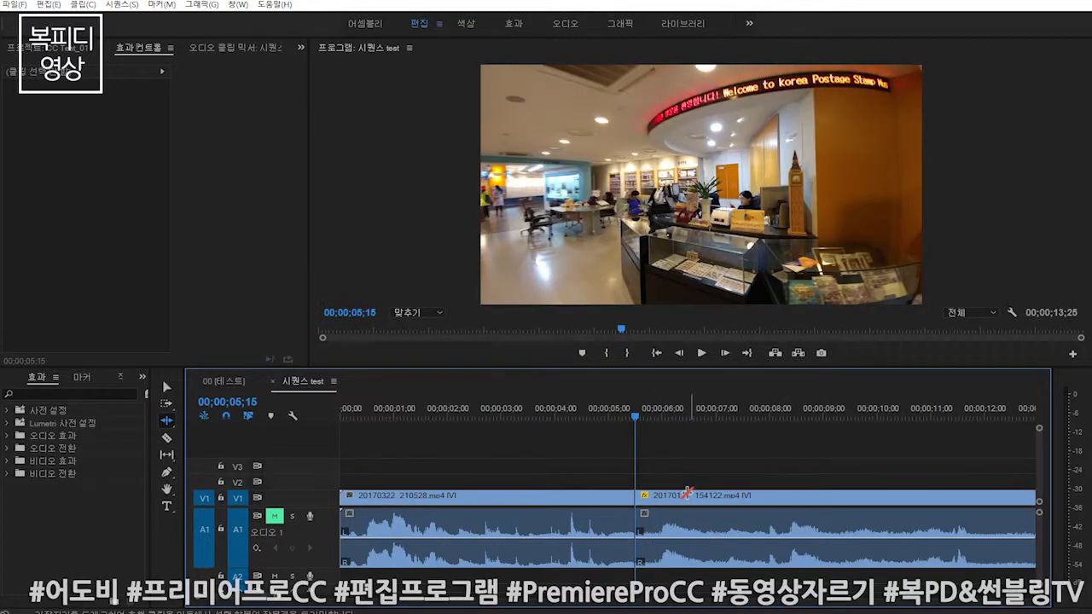
pyautogui.press('-')
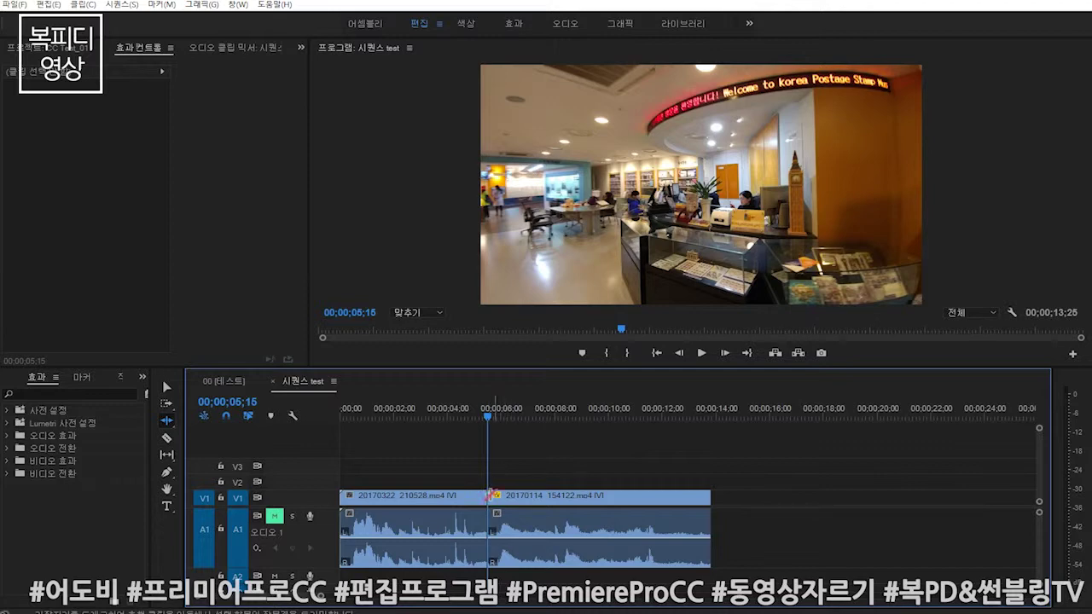
pyautogui.moveTo(494, 496); pyautogui.dragTo(568, 496)
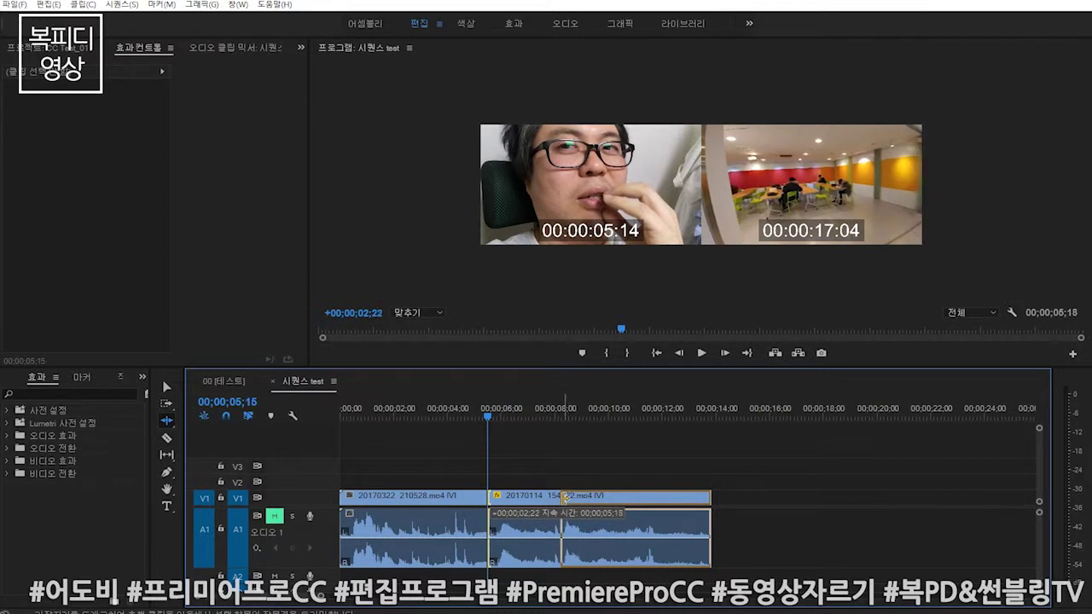
pyautogui.moveTo(568, 496); pyautogui.dragTo(568, 496)
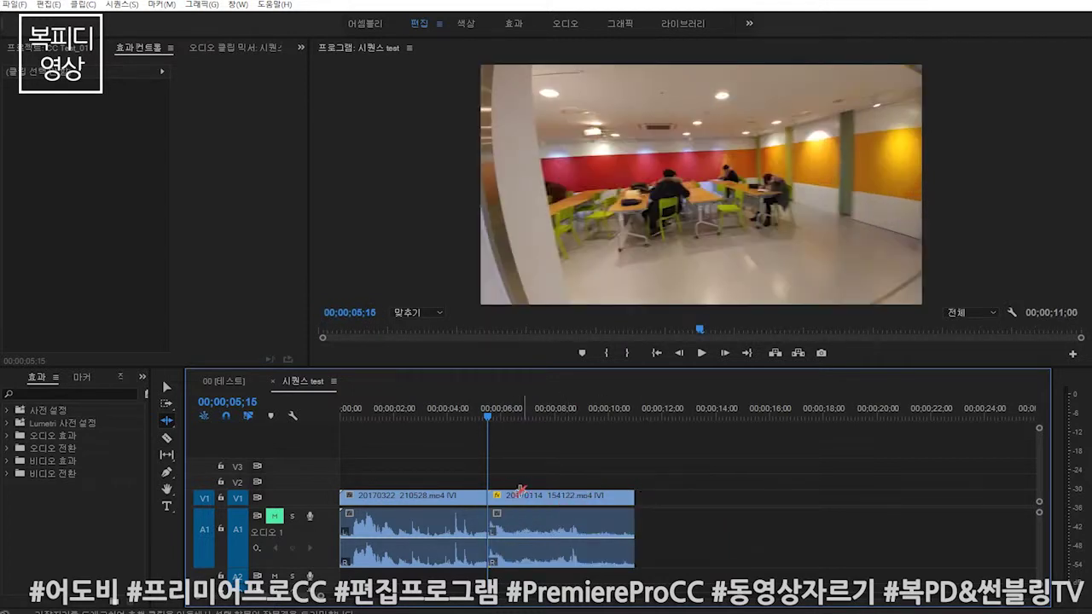
pyautogui.moveTo(489, 415); pyautogui.dragTo(480, 415)
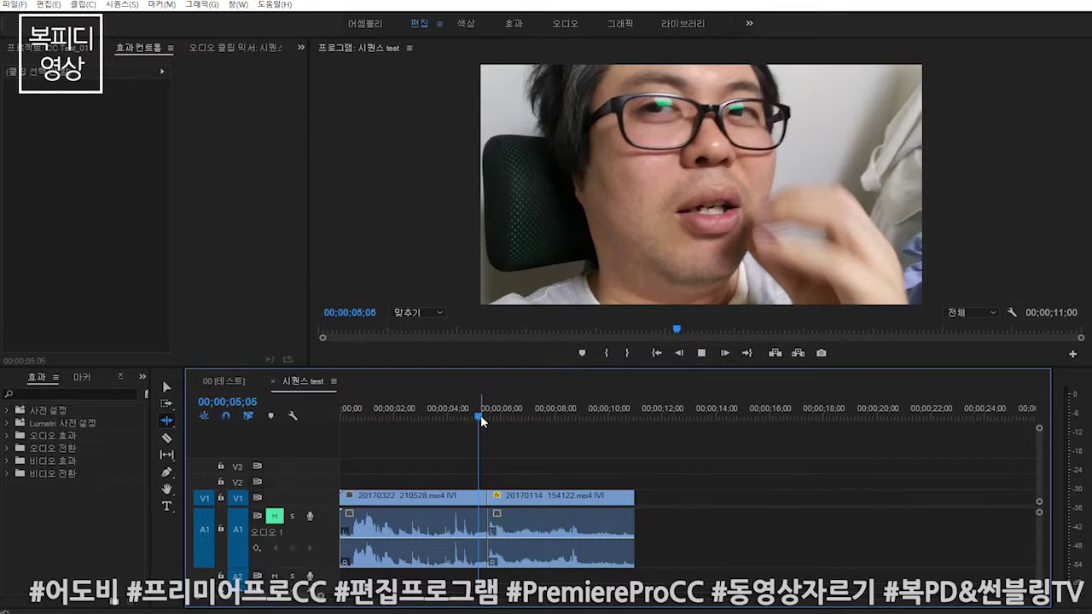
# - Undo the second clip's trim and move the playhead into the cafeteria footage near 08;11
pyautogui.press('space')
pyautogui.hotkey('ctrl', 'z')
pyautogui.click(475, 417)
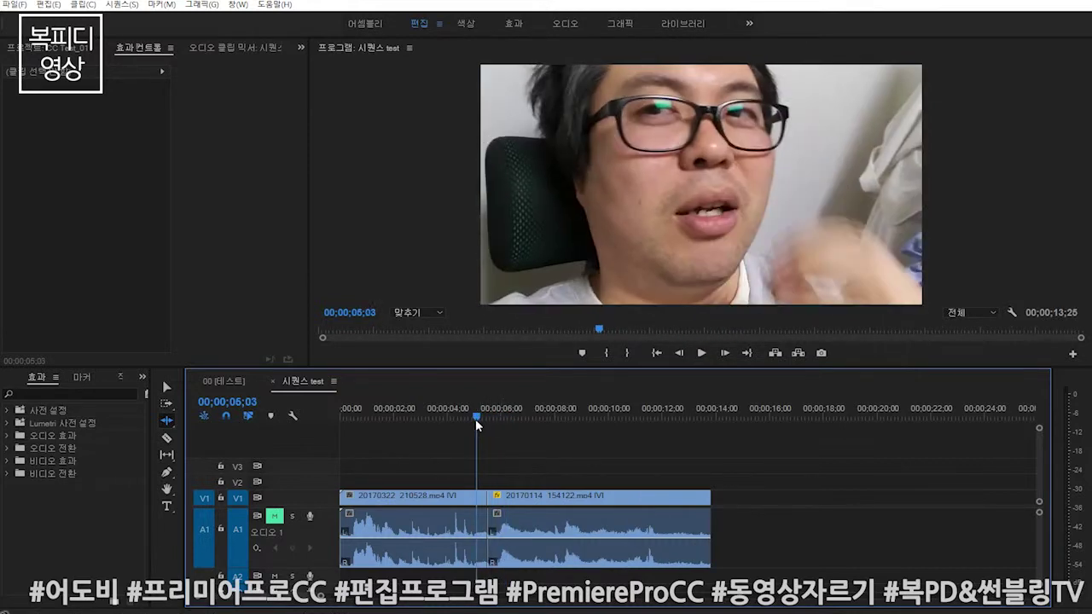
pyautogui.moveTo(475, 419); pyautogui.dragTo(500, 418)
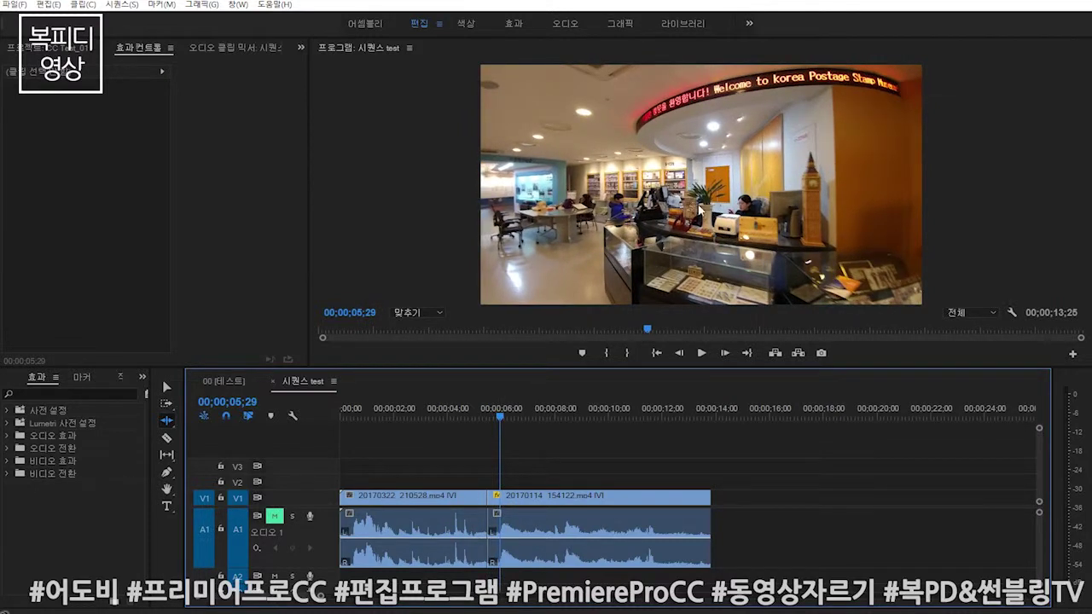
pyautogui.moveTo(520, 419); pyautogui.dragTo(569, 423)
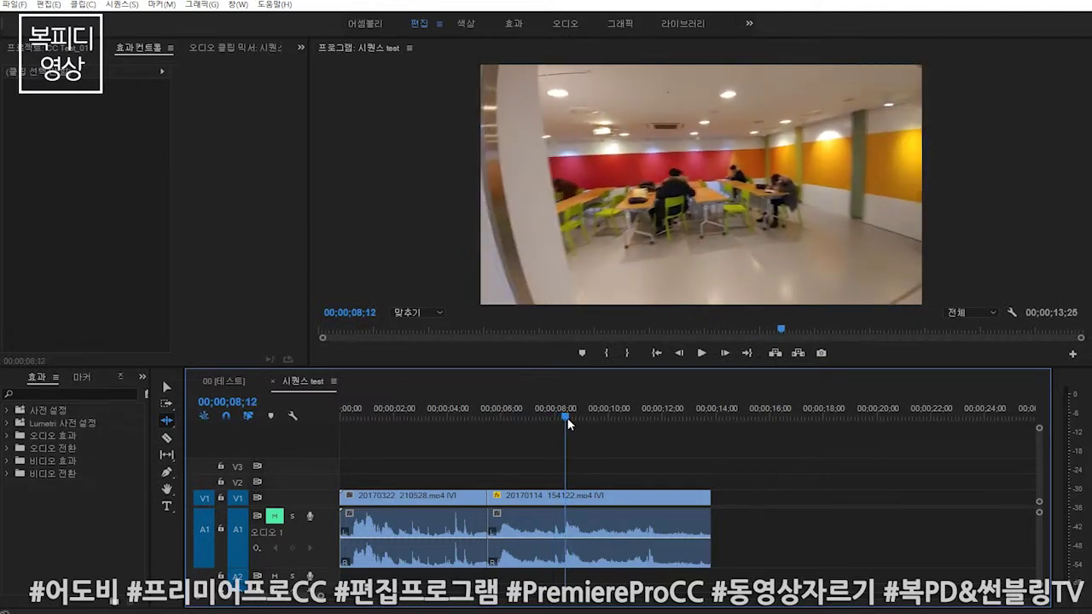
# - Razor-cut the clip at the playhead, delete the middle piece and close the gap, then undo it
pyautogui.press('c')
pyautogui.click(568, 497)
pyautogui.press('v')
pyautogui.click(519, 508)
pyautogui.press('Delete')
pyautogui.click(518, 507)
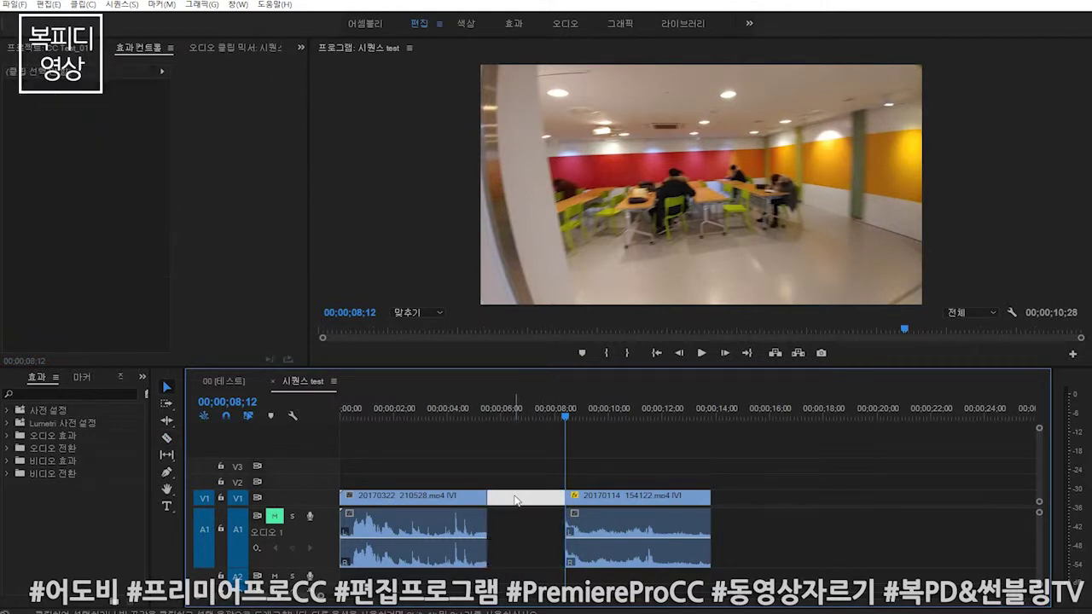
pyautogui.press('Delete')
pyautogui.hotkey('ctrl', 'z')
pyautogui.press('Delete')
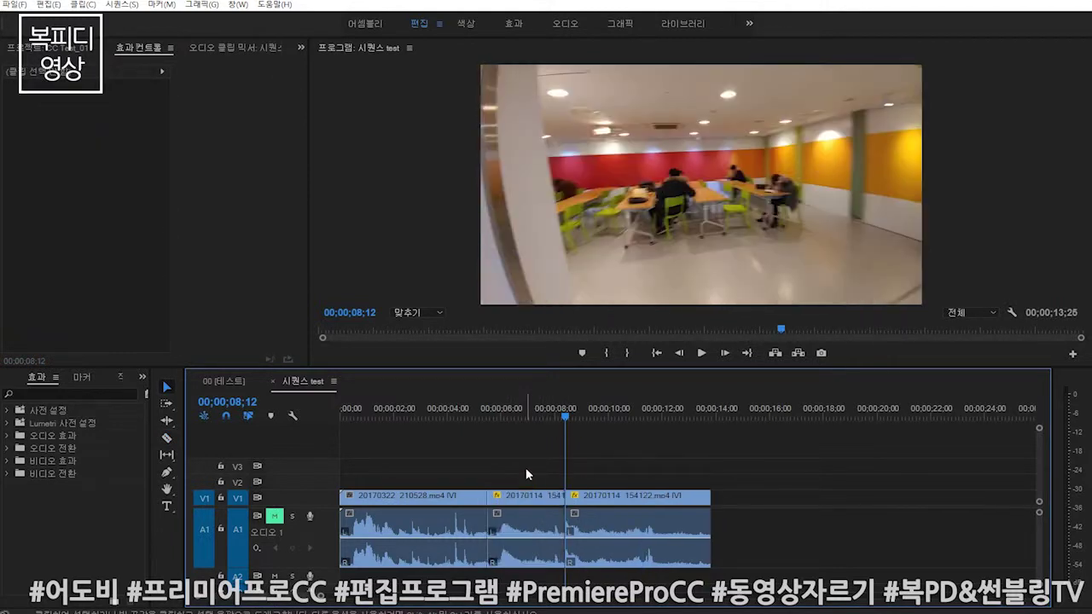
# - Ripple-trim the second clip's start by 2;27, undo it, and park the playhead at 08;11
pyautogui.click(170, 421)
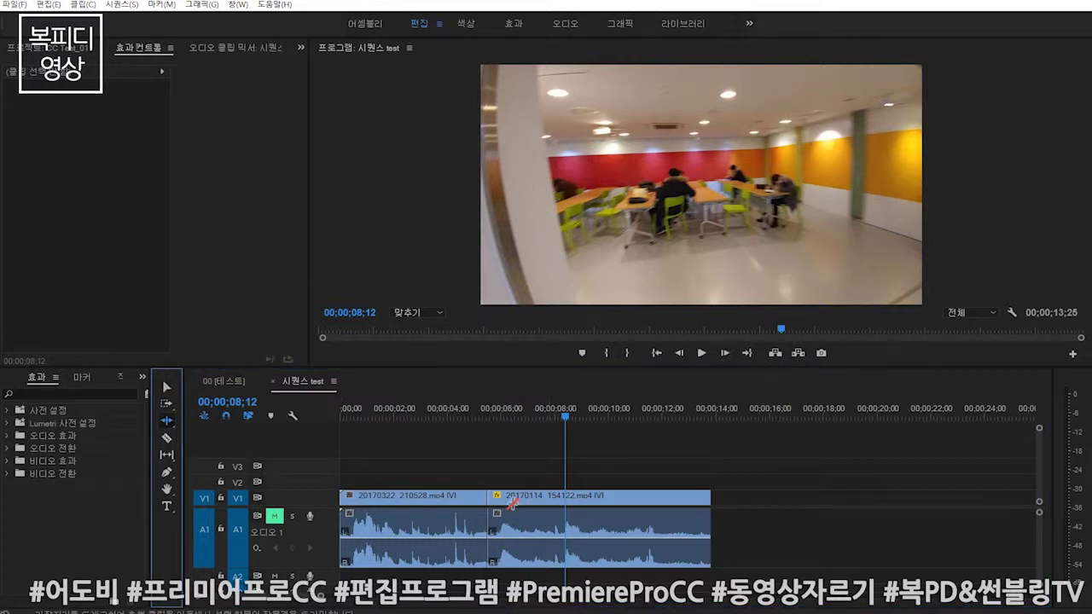
pyautogui.moveTo(492, 496); pyautogui.dragTo(568, 505)
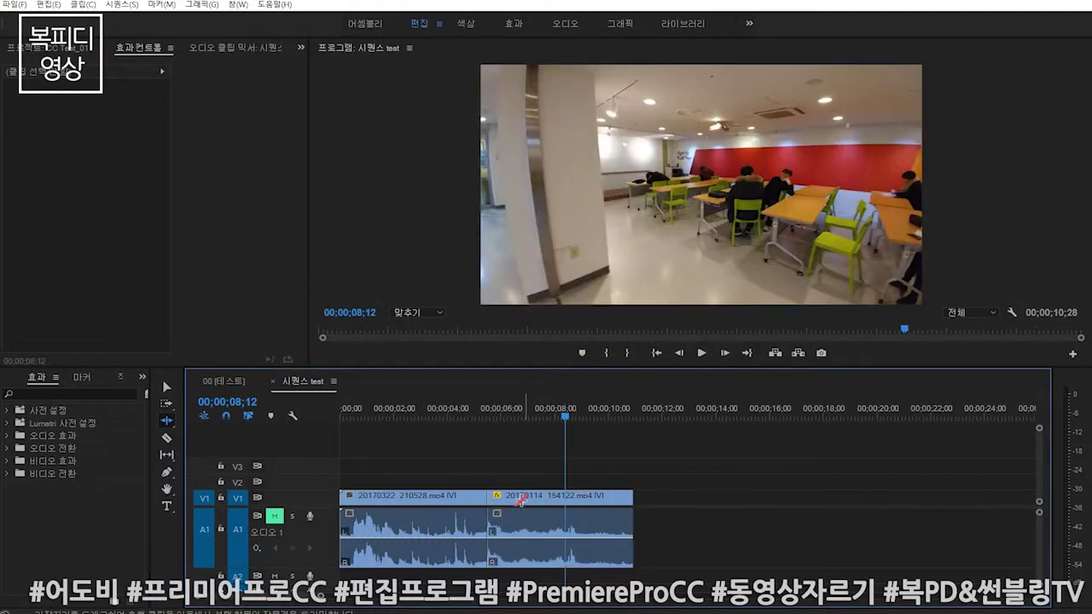
pyautogui.hotkey('ctrl', 'z')
pyautogui.click(567, 418)
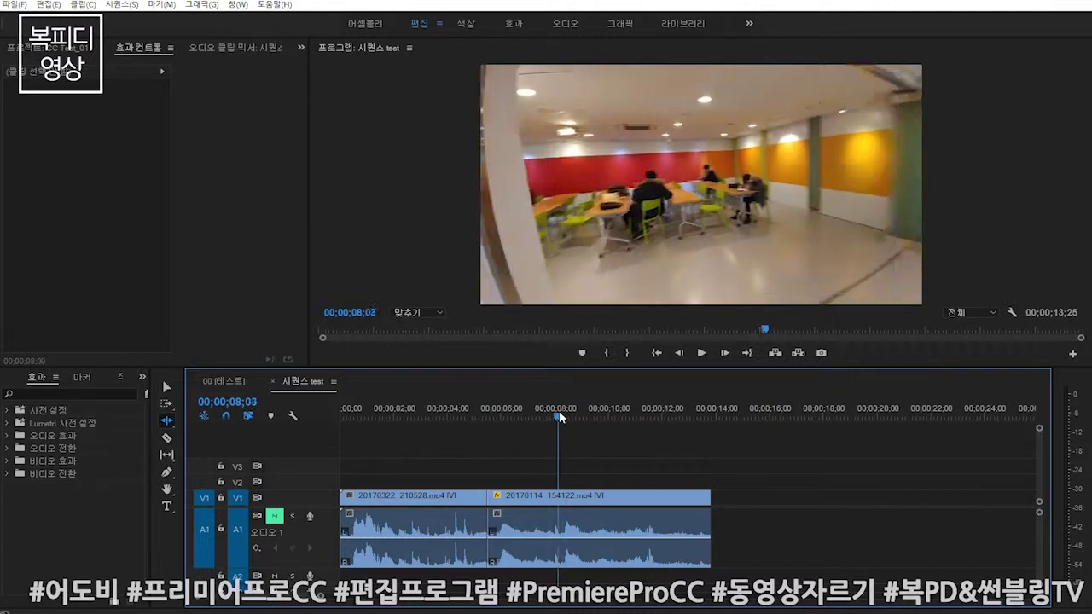
# - Zoom in and ripple-trim the second clip's start by 2;27, then scrub across the cut
pyautogui.moveTo(567, 418); pyautogui.dragTo(560, 417)
pyautogui.press('=')
pyautogui.moveTo(685, 418); pyautogui.dragTo(701, 418)
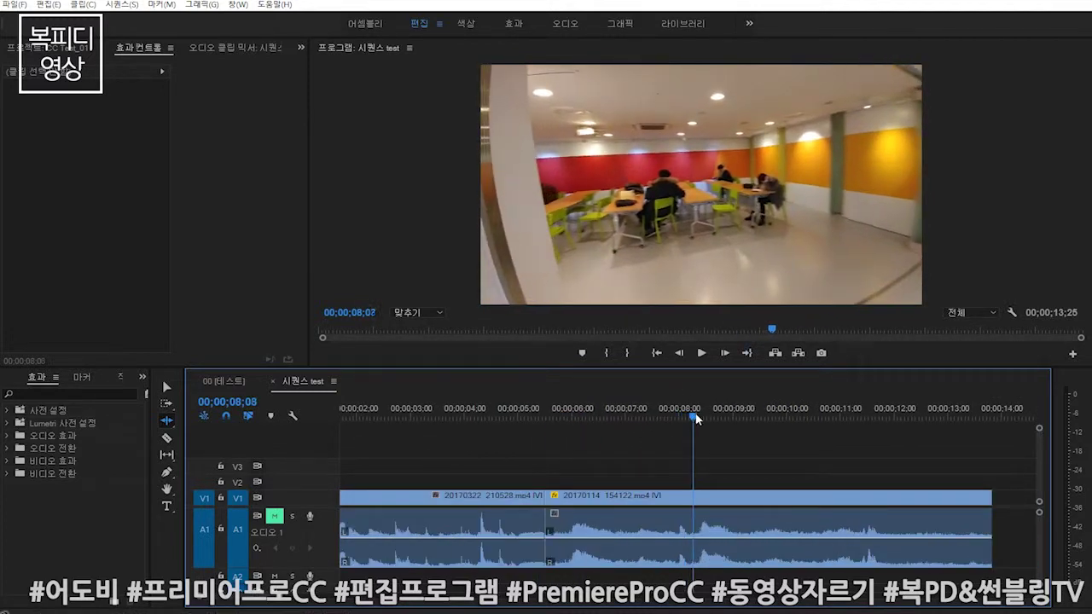
pyautogui.moveTo(701, 418)
pyautogui.mouseDown()
pyautogui.moveTo(712, 418)
pyautogui.moveTo(701, 418)
pyautogui.mouseUp()
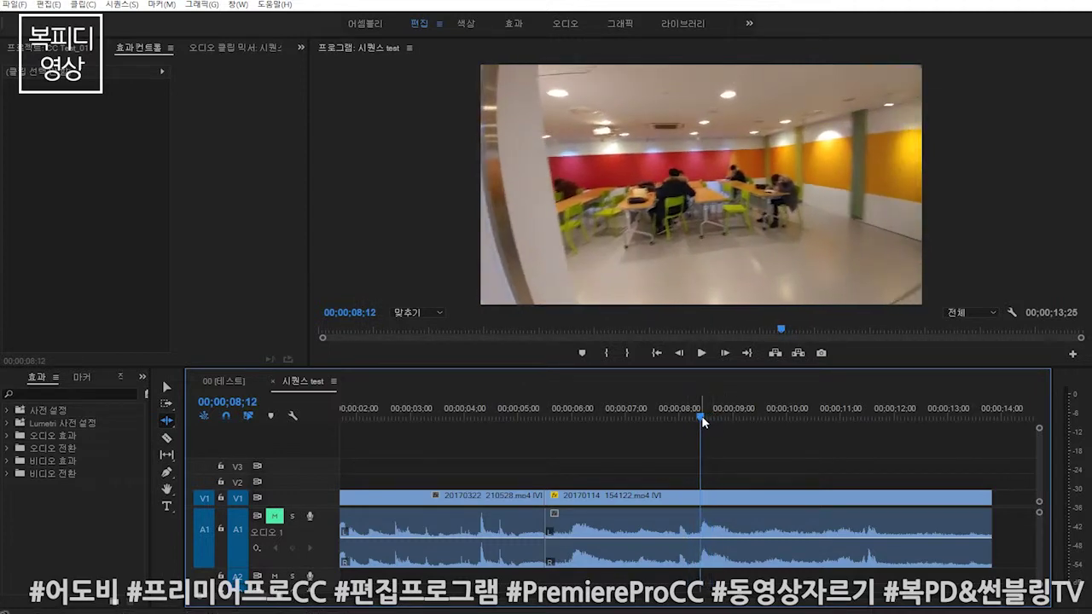
pyautogui.moveTo(552, 498)
pyautogui.mouseDown()
pyautogui.moveTo(705, 511)
pyautogui.moveTo(689, 500)
pyautogui.mouseUp()
pyautogui.click(528, 417)
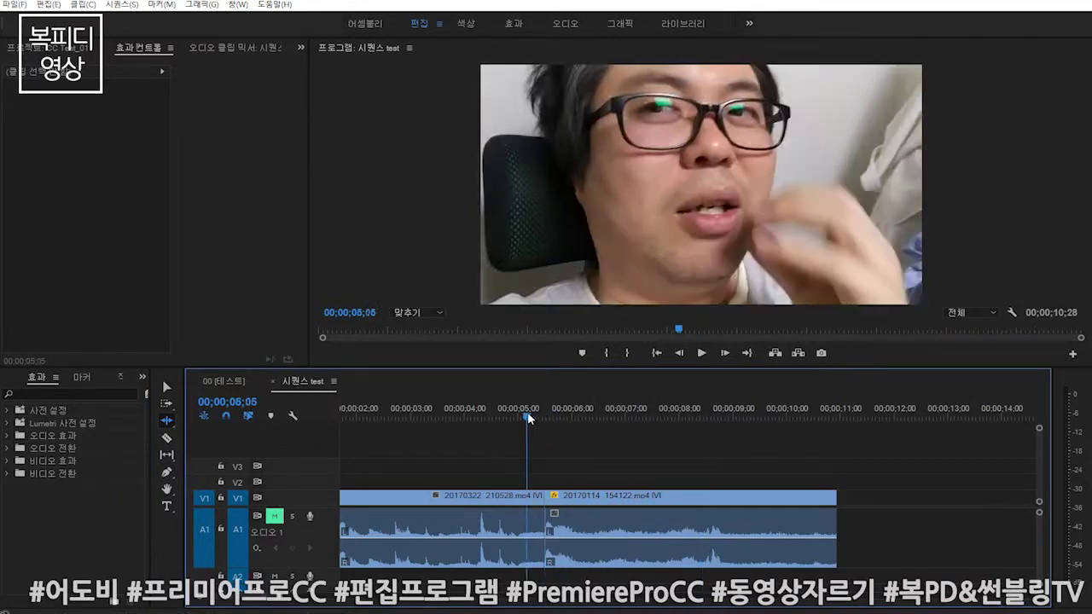
pyautogui.moveTo(530, 415)
pyautogui.mouseDown()
pyautogui.moveTo(479, 416)
pyautogui.moveTo(512, 416)
pyautogui.mouseUp()
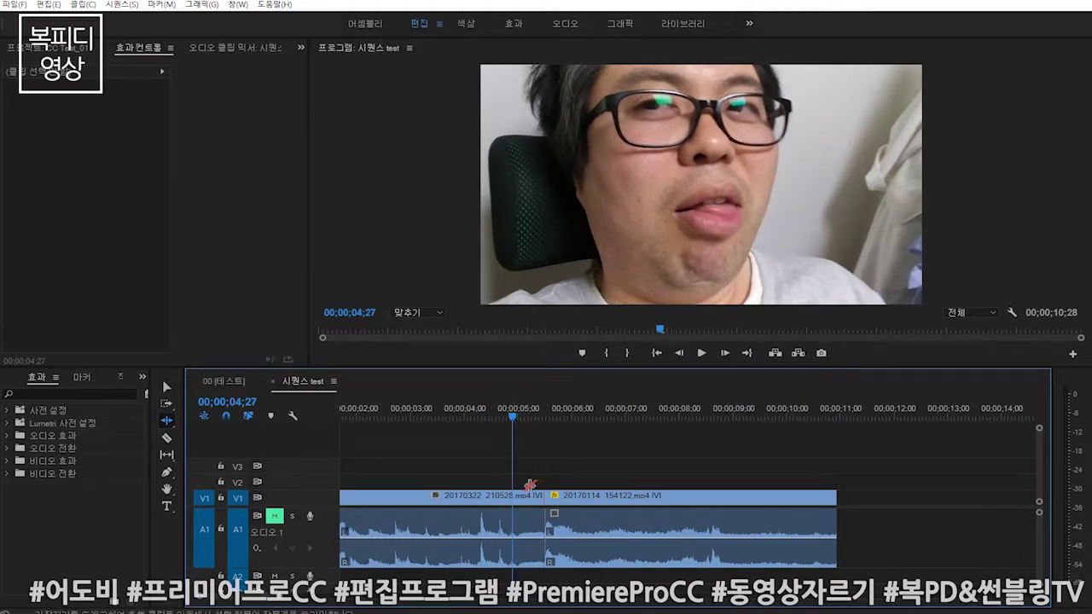
# - Ripple-trim the first clip's end to 5;00 and play back the new cut
pyautogui.moveTo(537, 496); pyautogui.dragTo(522, 497)
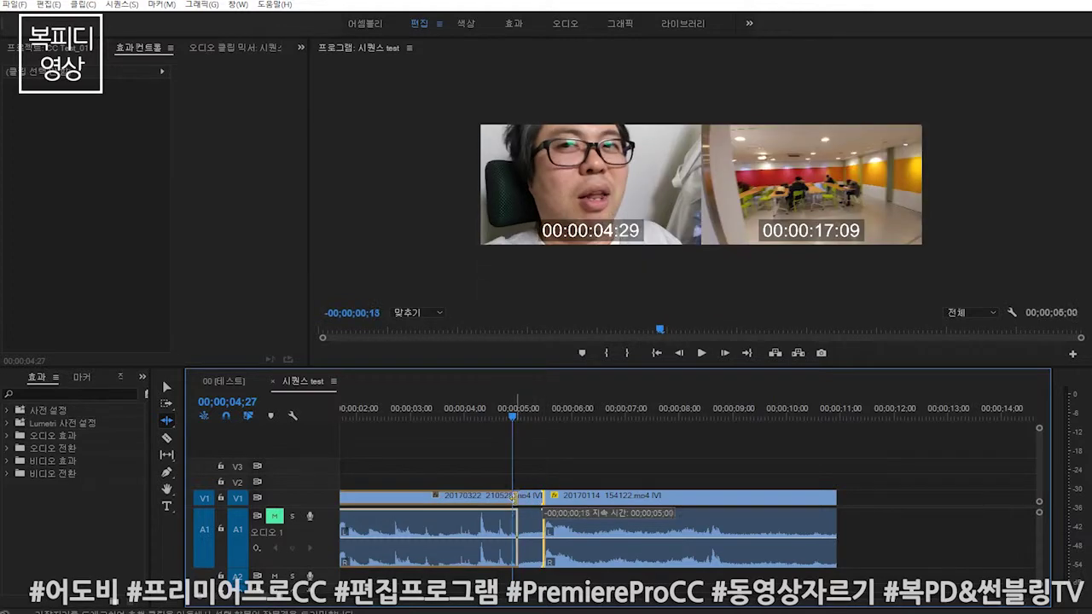
pyautogui.press('space')
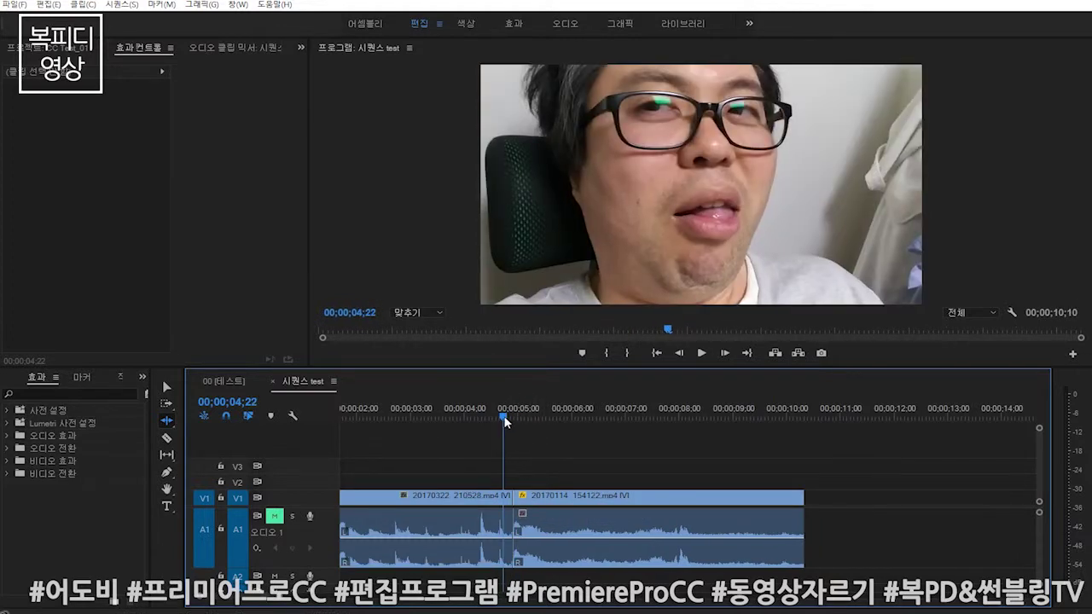
pyautogui.moveTo(534, 418); pyautogui.dragTo(502, 422)
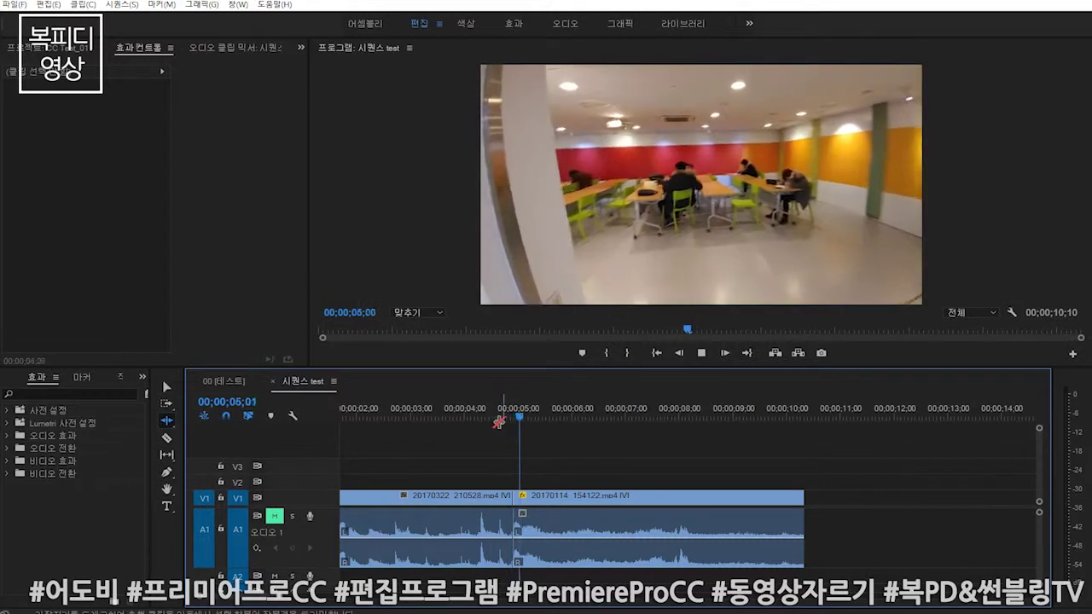
pyautogui.click(499, 417)
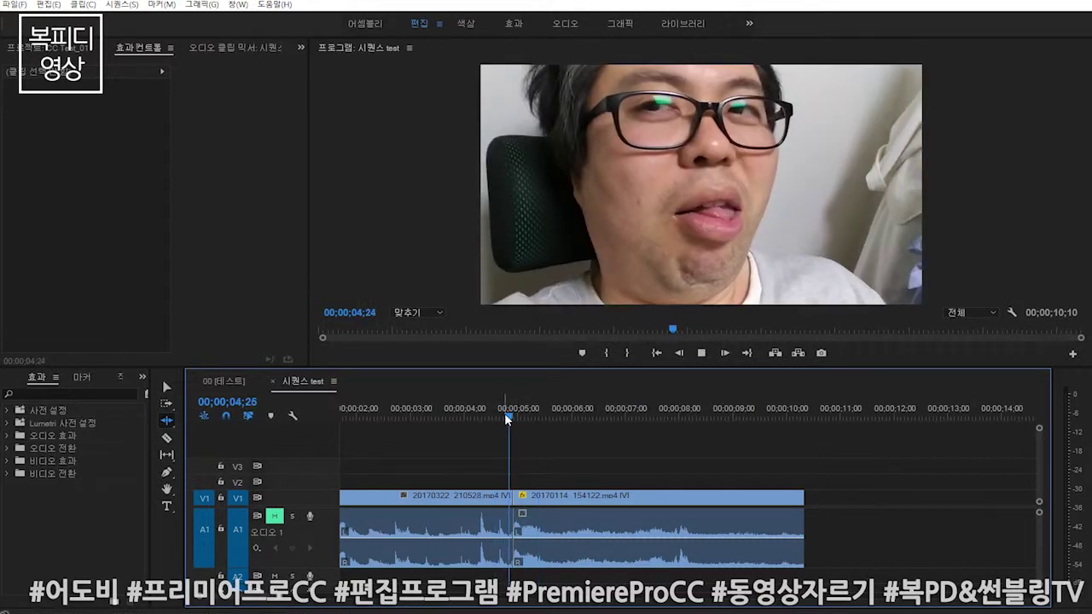
pyautogui.click(500, 416)
pyautogui.moveTo(501, 415); pyautogui.dragTo(526, 415)
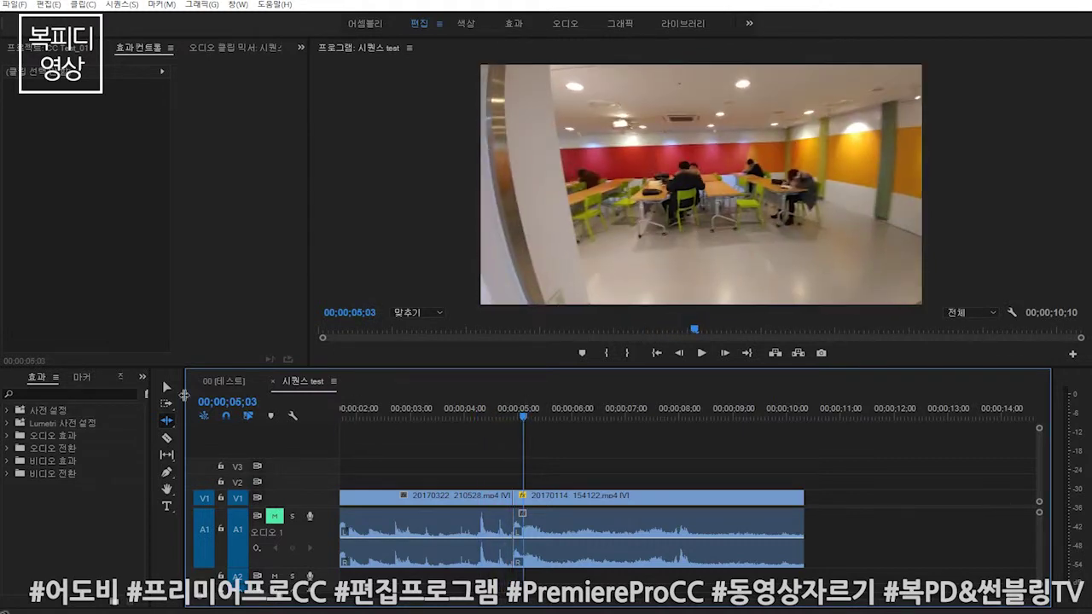
# - Switch from the Rolling Edit tool back to the Ripple Edit tool
pyautogui.click(168, 421)
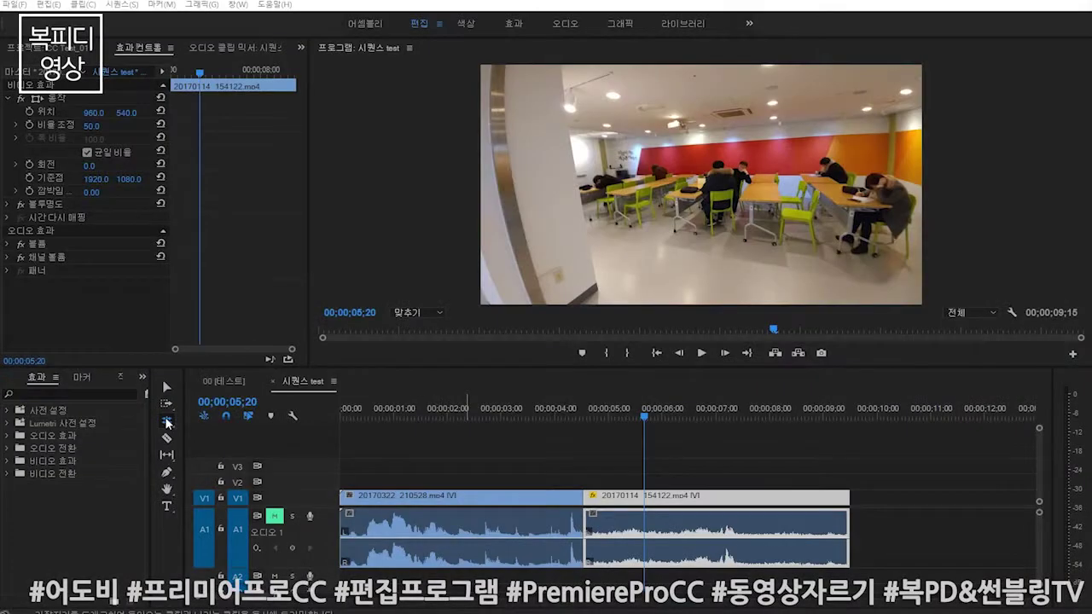
pyautogui.click(168, 421)
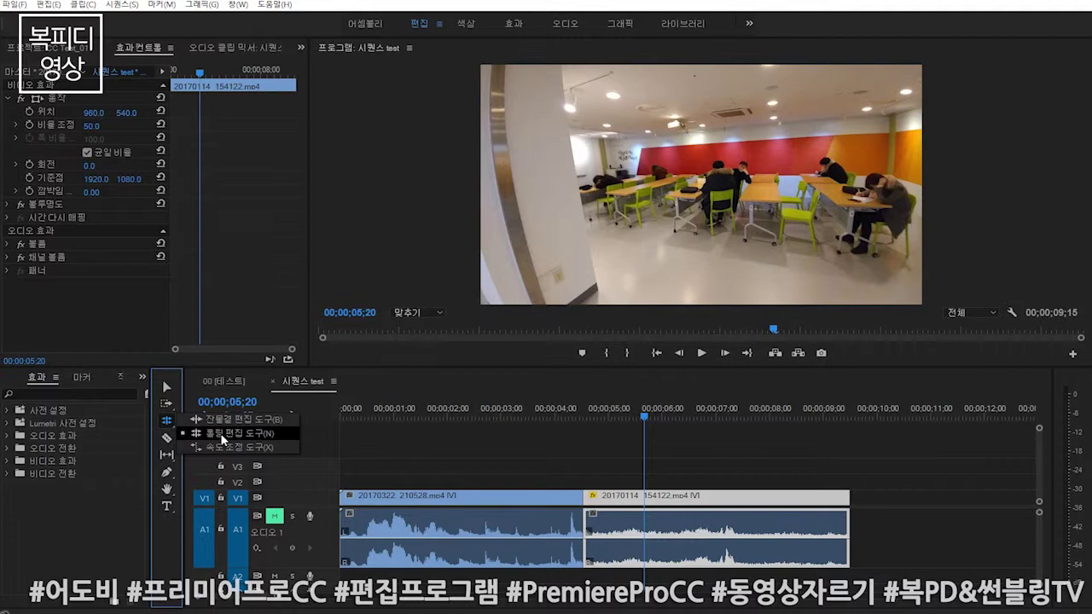
pyautogui.click(224, 434)
pyautogui.click(440, 429)
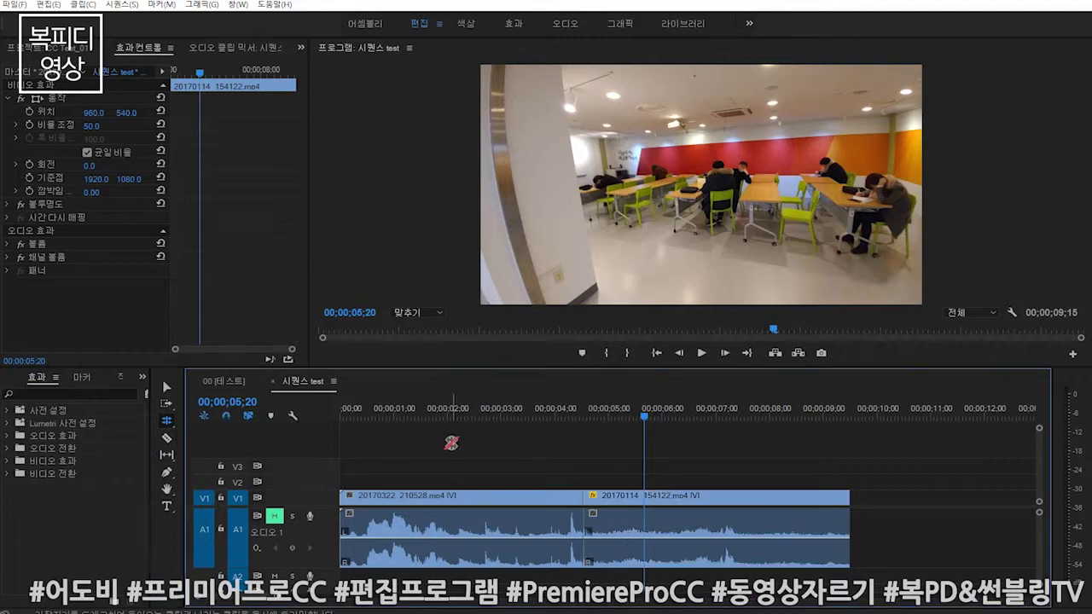
pyautogui.click(167, 420)
pyautogui.click(223, 431)
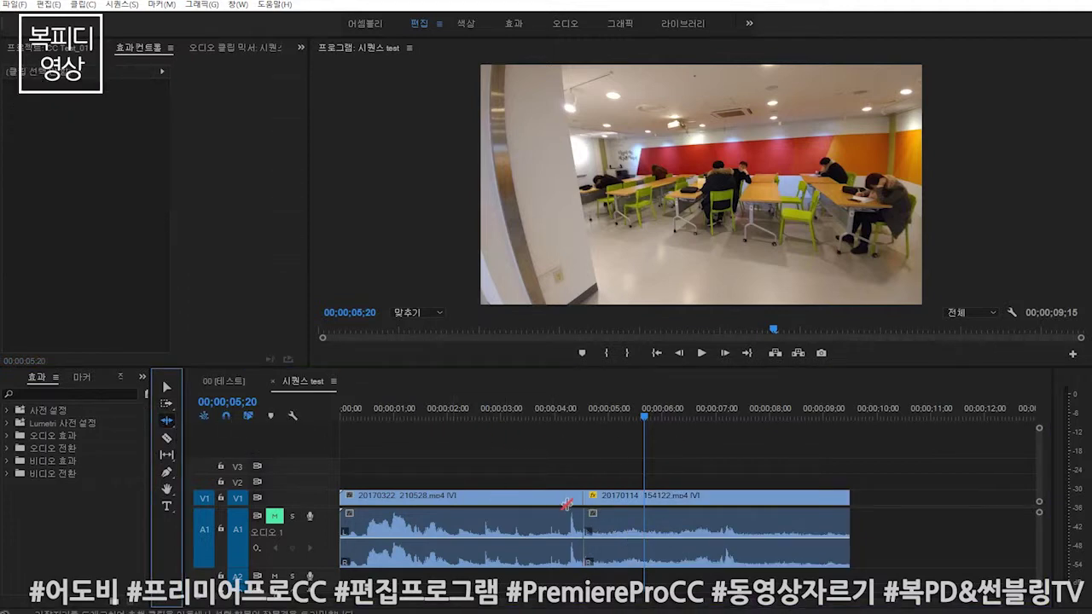
# - Ripple the cut between the clips until the first clip ends near 03;20 and the sequence runs 12;06
pyautogui.moveTo(580, 496); pyautogui.dragTo(689, 497)
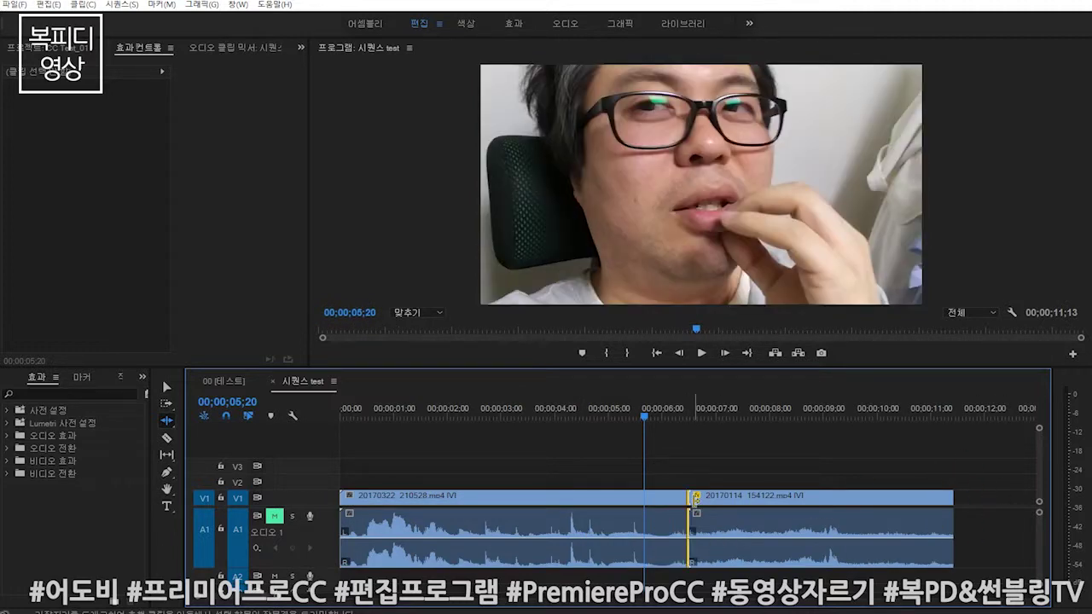
pyautogui.moveTo(694, 496); pyautogui.dragTo(500, 496)
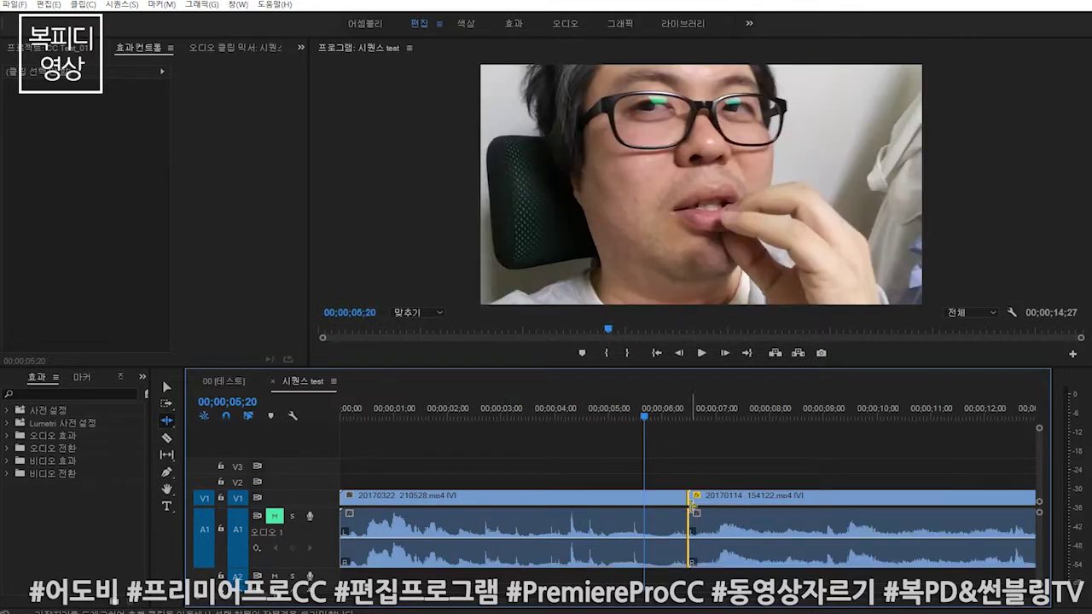
pyautogui.click(509, 499)
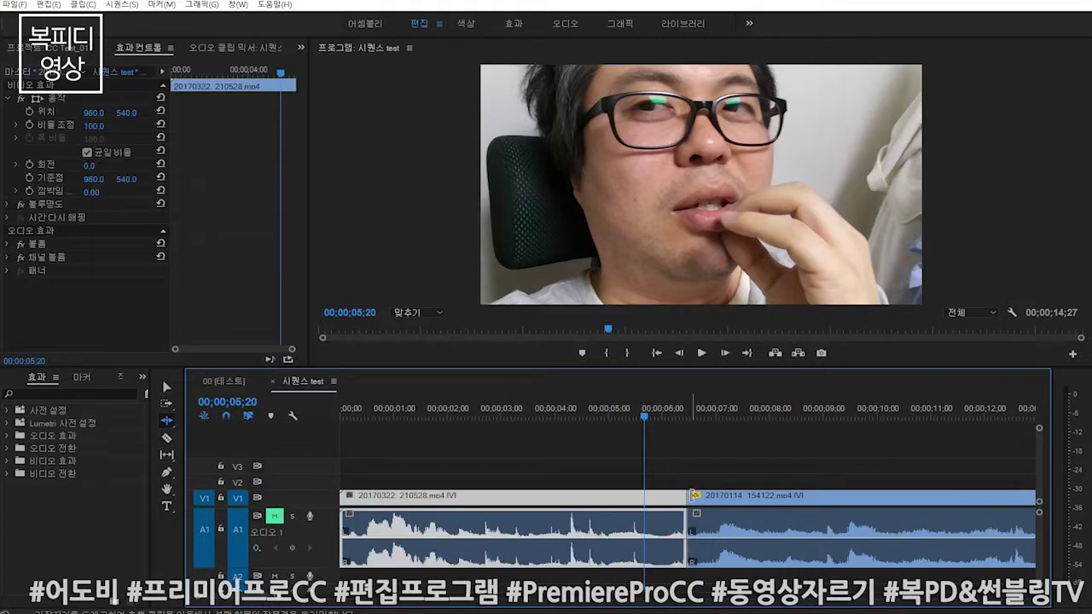
pyautogui.moveTo(693, 495)
pyautogui.mouseDown()
pyautogui.moveTo(521, 495)
pyautogui.moveTo(696, 497)
pyautogui.mouseUp()
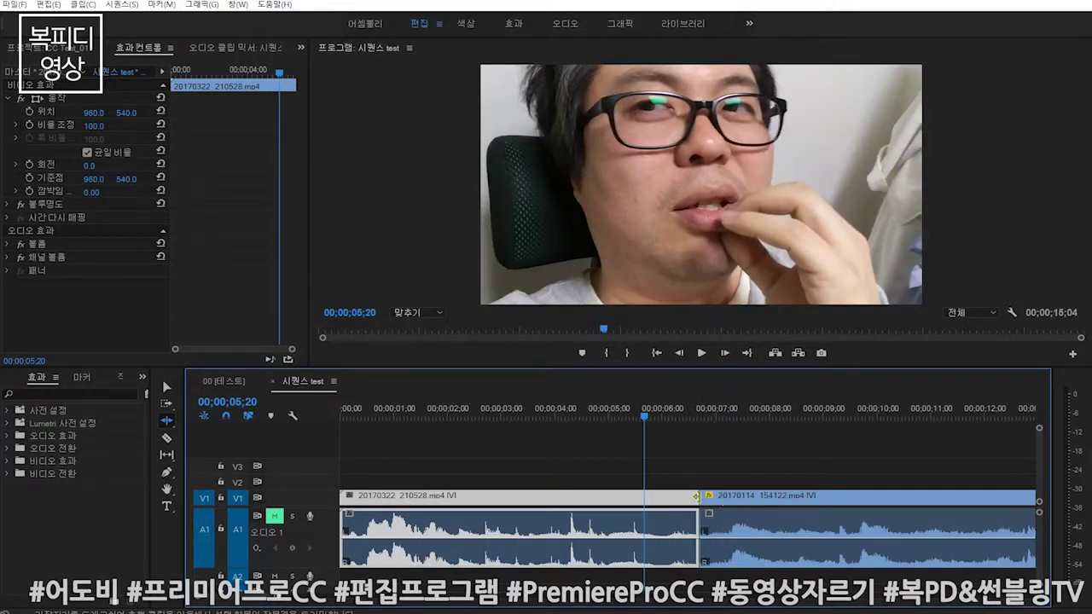
pyautogui.moveTo(697, 496); pyautogui.dragTo(540, 499)
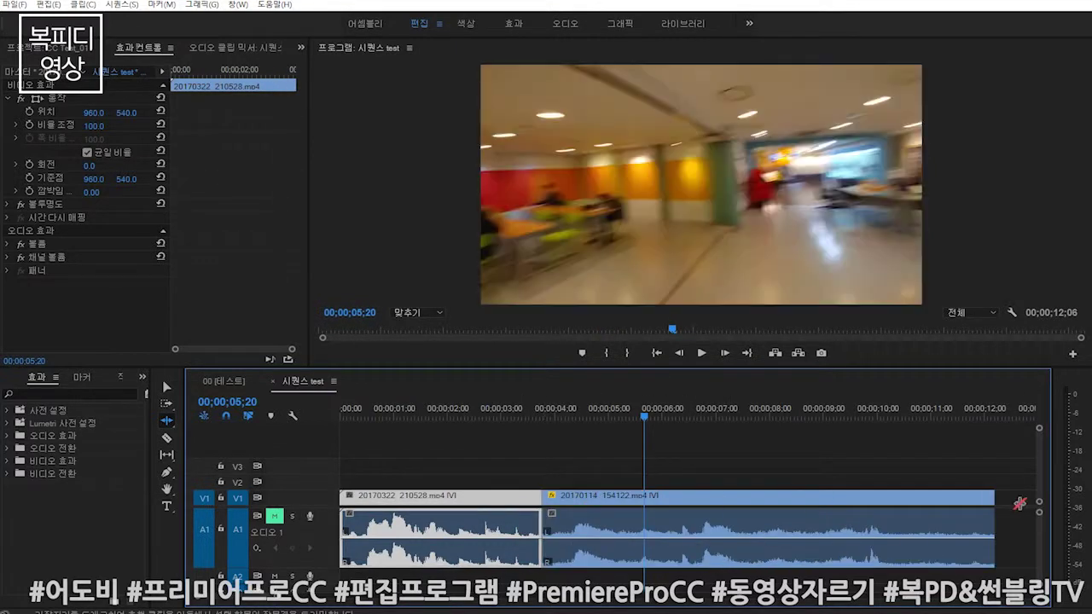
pyautogui.click(171, 420)
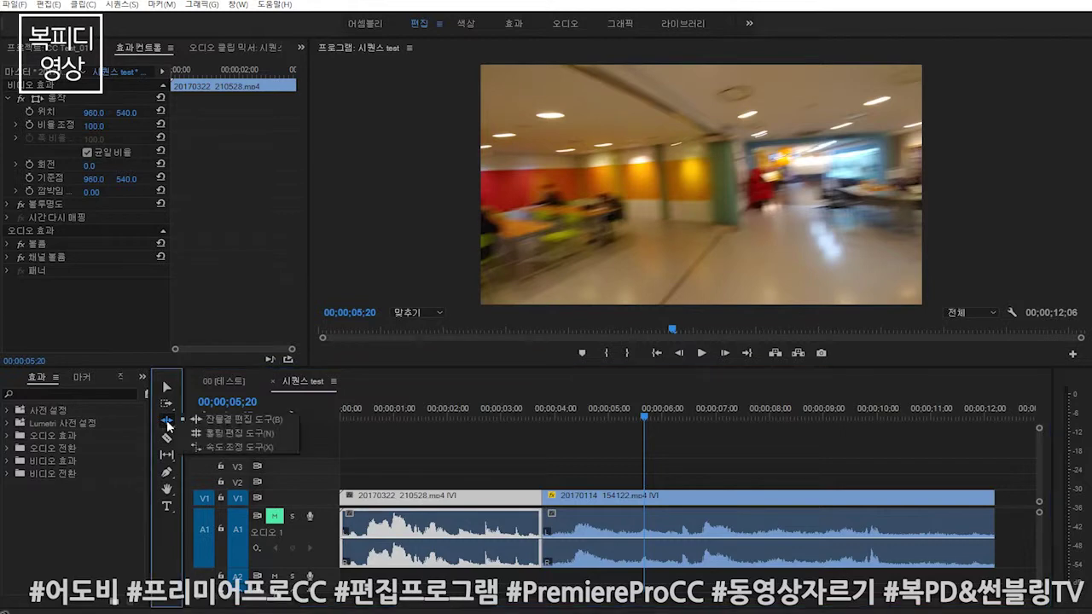
# - Roll the cut between the two clips later with the Rolling Edit tool, then undo it
pyautogui.click(253, 431)
pyautogui.click(609, 484)
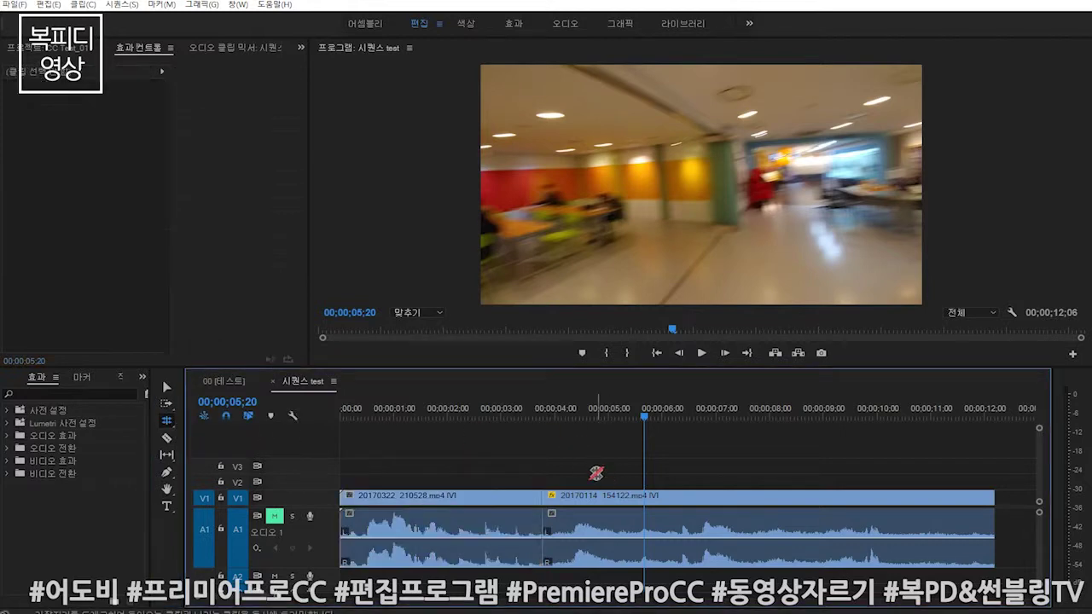
pyautogui.click(541, 495)
pyautogui.moveTo(857, 496); pyautogui.dragTo(781, 498)
pyautogui.hotkey('ctrl', 'z')
pyautogui.hotkey('ctrl', 'z')
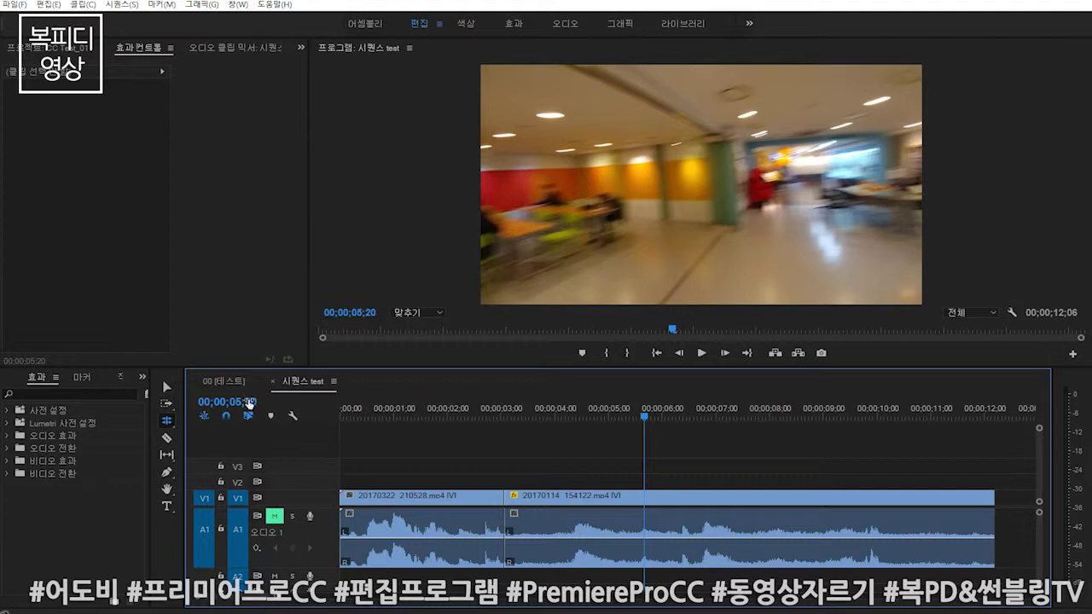
# - Move the playhead to 00;00;59;00 via the timecode field and zoom the timeline out
pyautogui.click(247, 402)
pyautogui.write('59;')
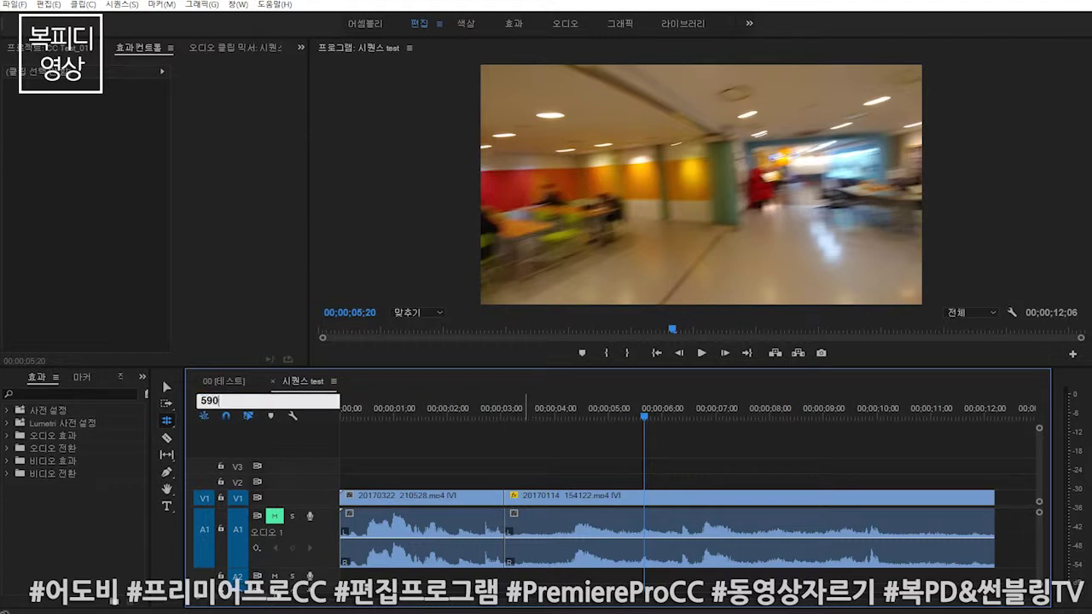
pyautogui.write('00;00;59;00')
pyautogui.press('Return')
pyautogui.press('-')
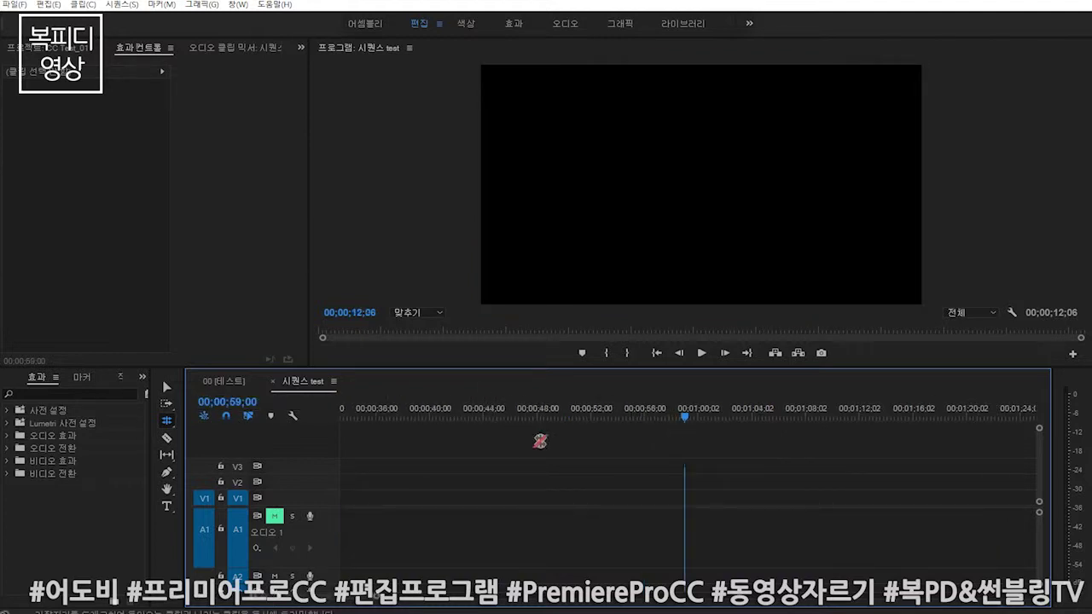
pyautogui.press('-')
pyautogui.press('-')
pyautogui.press('-')
pyautogui.press('=')
pyautogui.press('=')
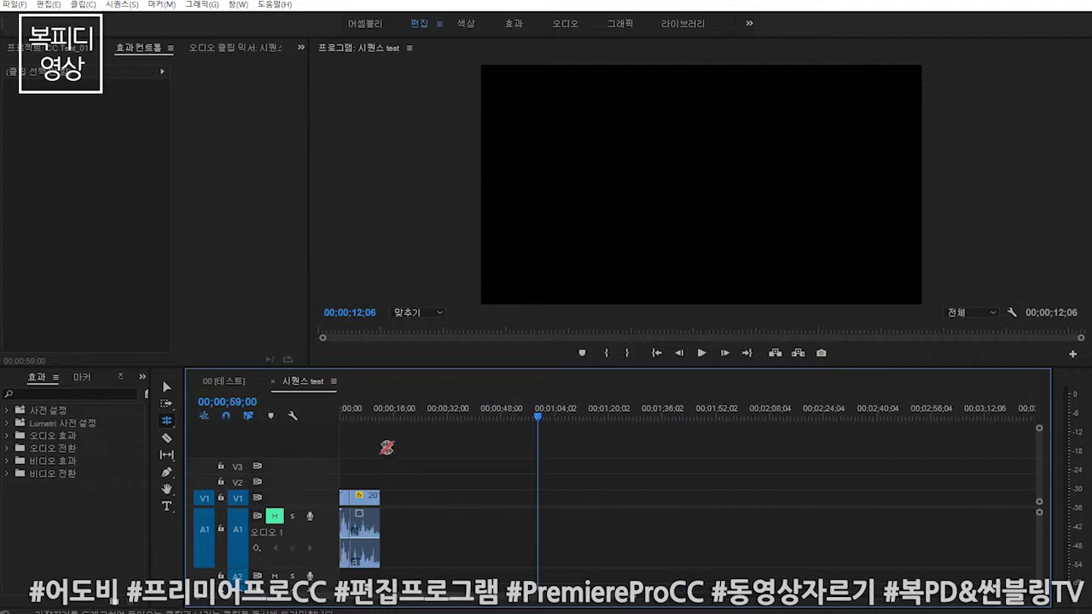
# - Add the 20170114 clip from the Project panel to V1 and ripple-trim its end much shorter
pyautogui.click(43, 48)
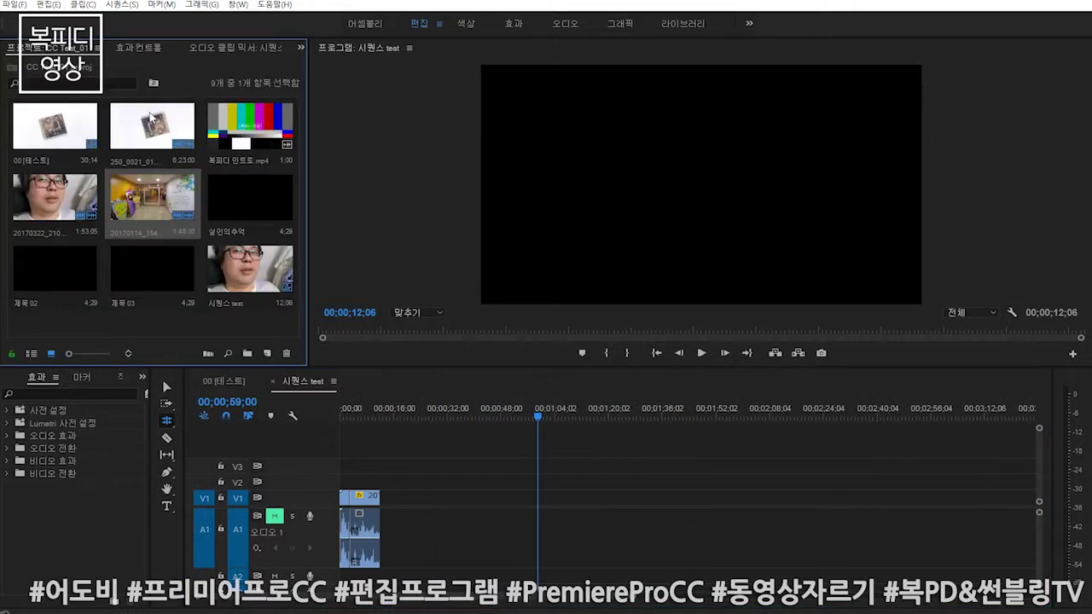
pyautogui.moveTo(134, 198)
pyautogui.mouseDown()
pyautogui.moveTo(396, 516)
pyautogui.moveTo(346, 516)
pyautogui.mouseUp()
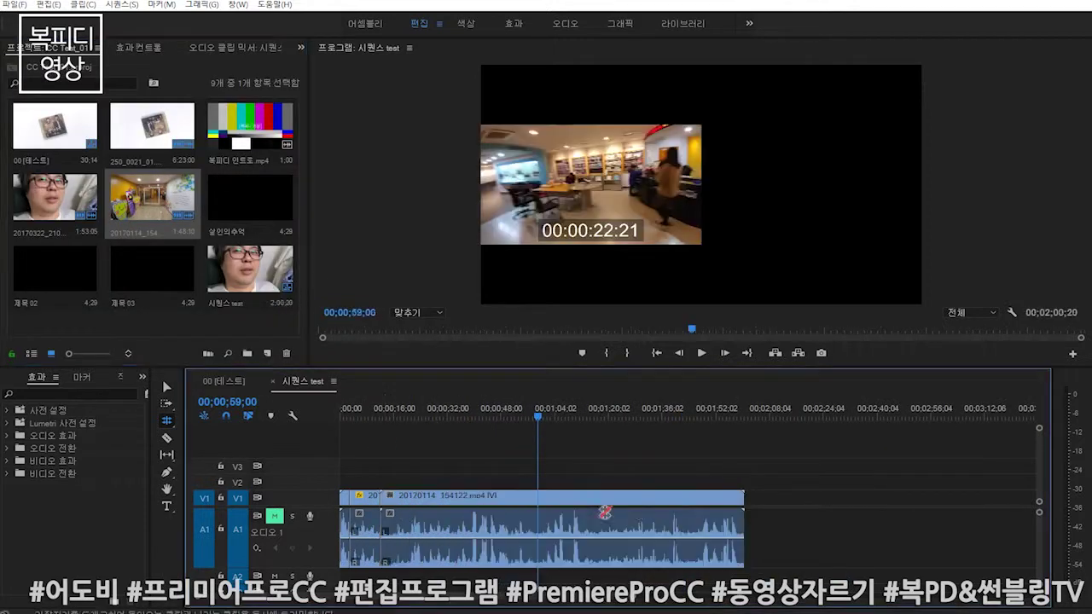
pyautogui.click(166, 418)
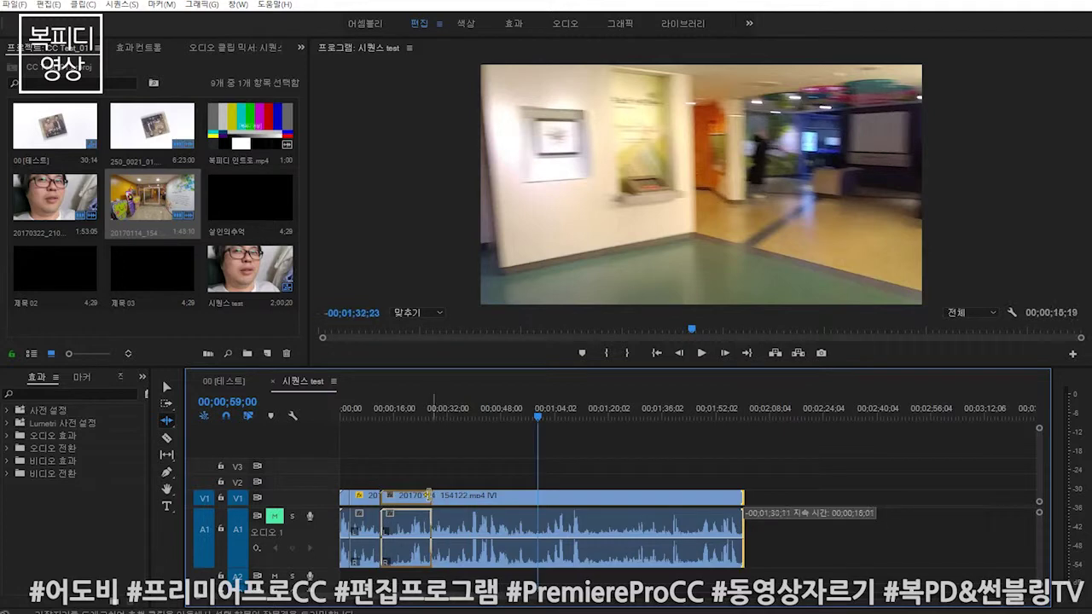
pyautogui.moveTo(741, 498); pyautogui.dragTo(415, 497)
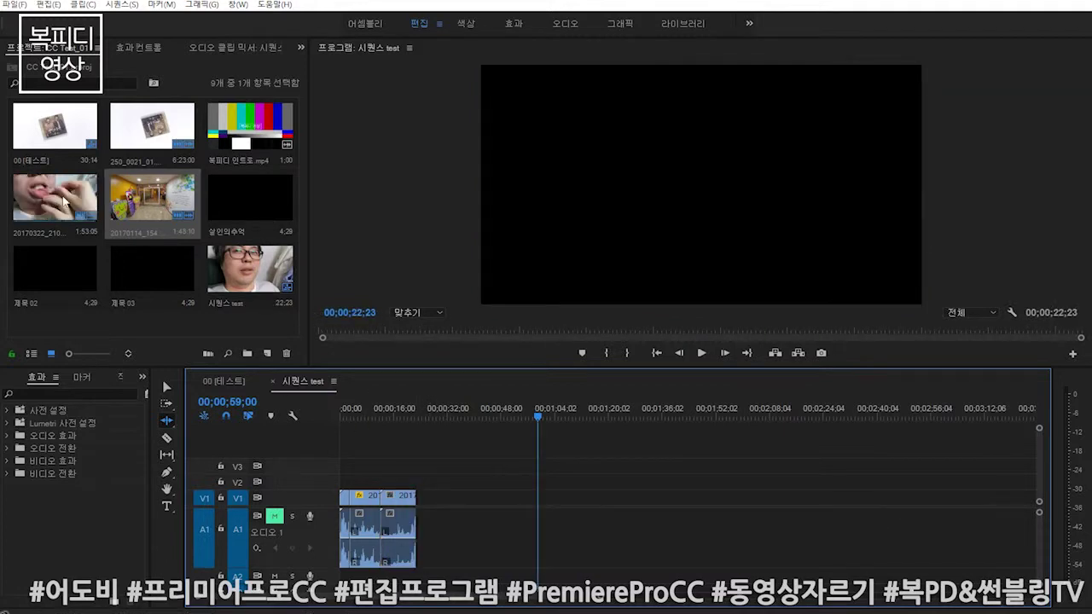
# - Add the 250_0021_01 clip after the others and ripple-trim its end so the sequence totals 59;00
pyautogui.moveTo(152, 126); pyautogui.dragTo(441, 490)
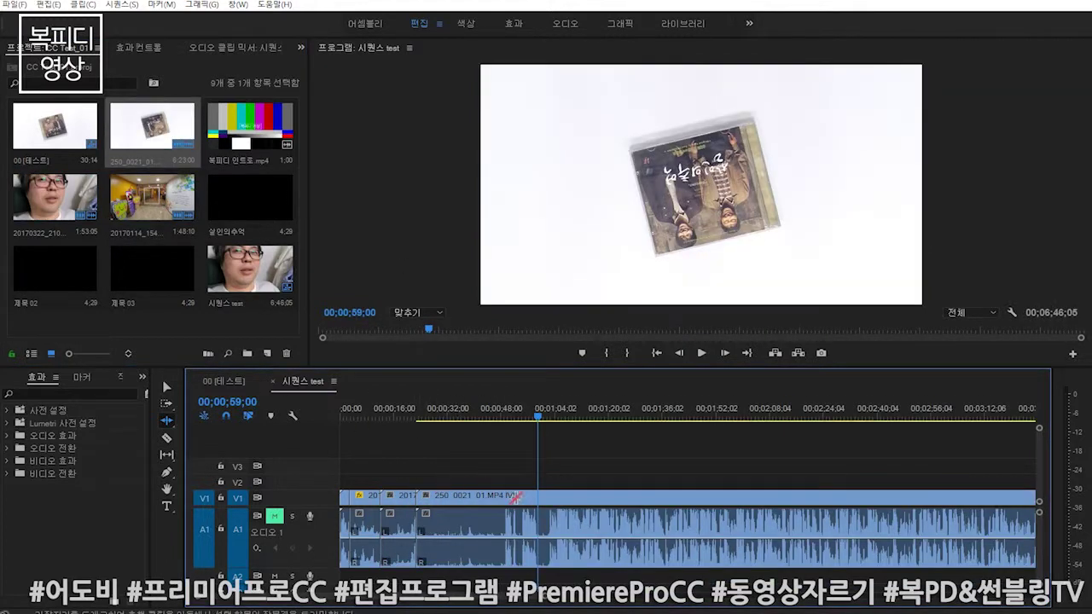
pyautogui.press('-')
pyautogui.moveTo(682, 495); pyautogui.dragTo(388, 498)
pyautogui.press('Home')
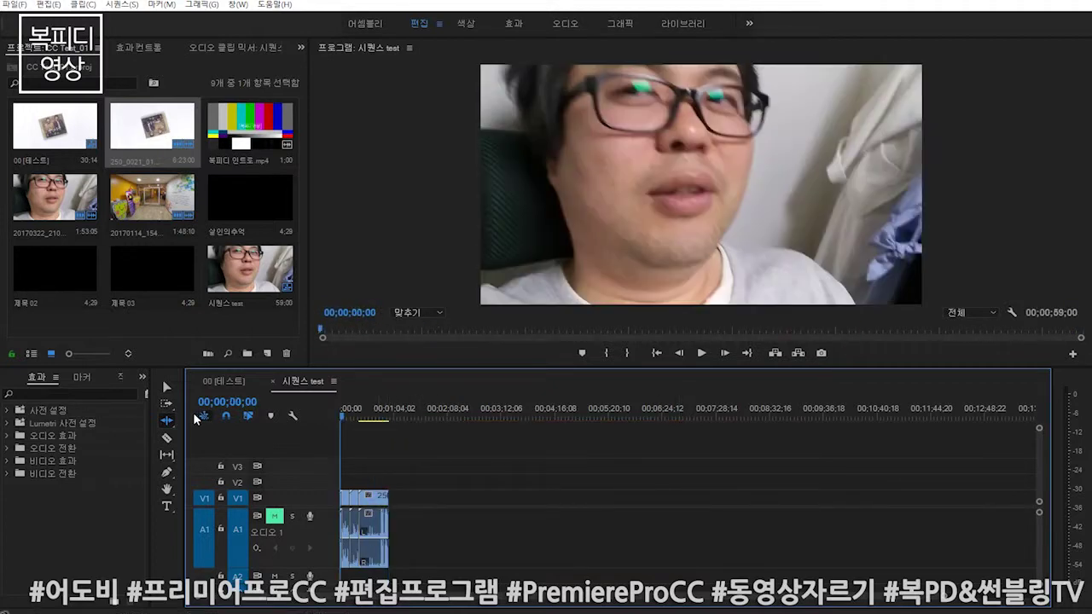
# - Review the sequence, switch to the Rolling Edit tool, and scrub back to 00;00;15;11
pyautogui.press('=')
pyautogui.press('=')
pyautogui.press('=')
pyautogui.moveTo(504, 415); pyautogui.dragTo(737, 418)
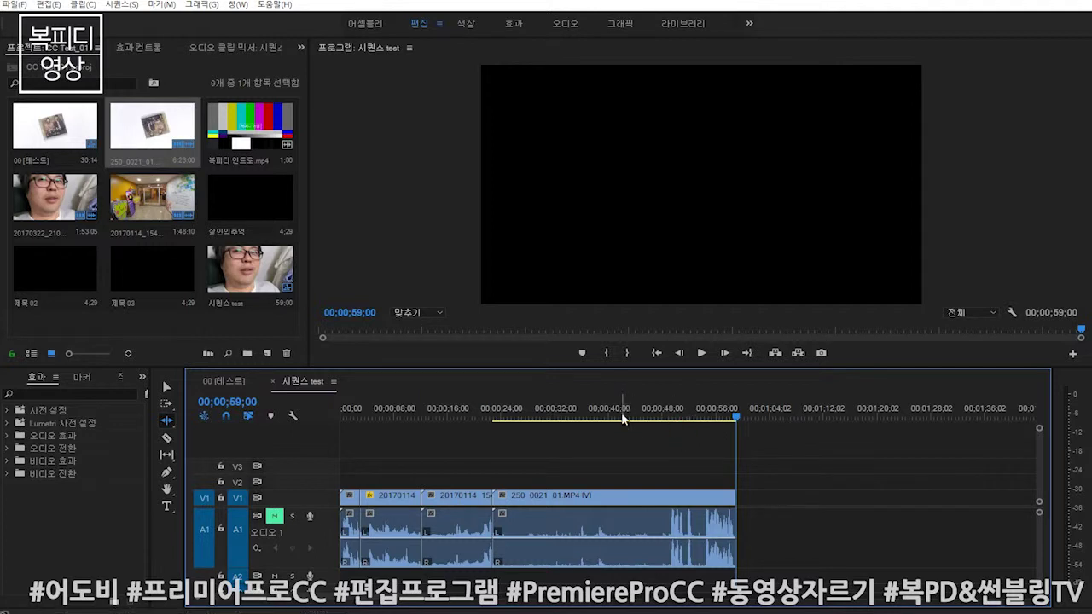
pyautogui.press('Home')
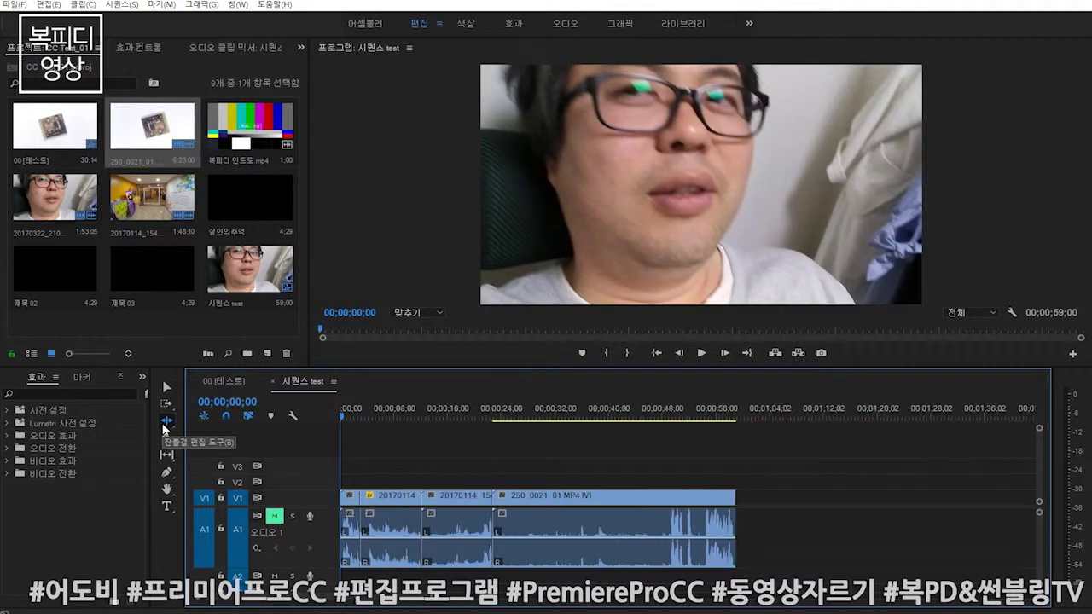
pyautogui.click(165, 421)
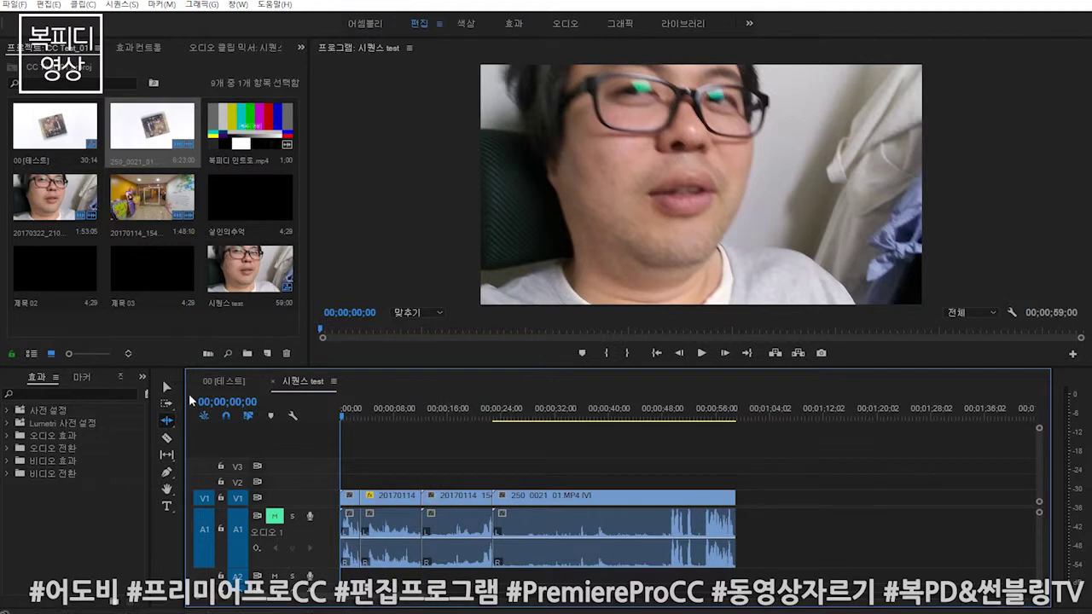
pyautogui.moveTo(169, 421); pyautogui.dragTo(228, 435)
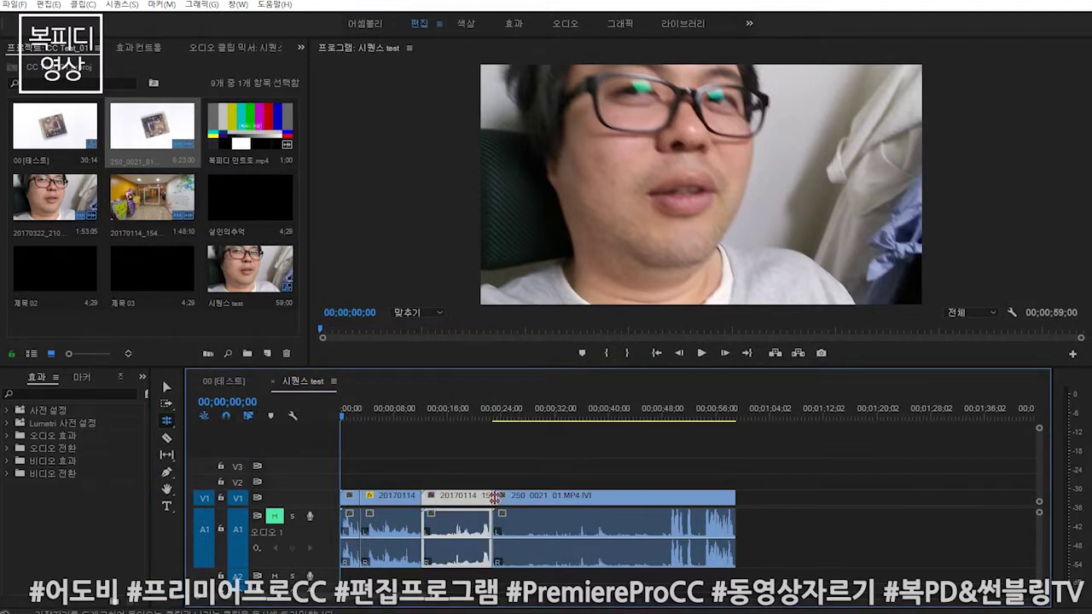
pyautogui.click(494, 497)
pyautogui.click(485, 418)
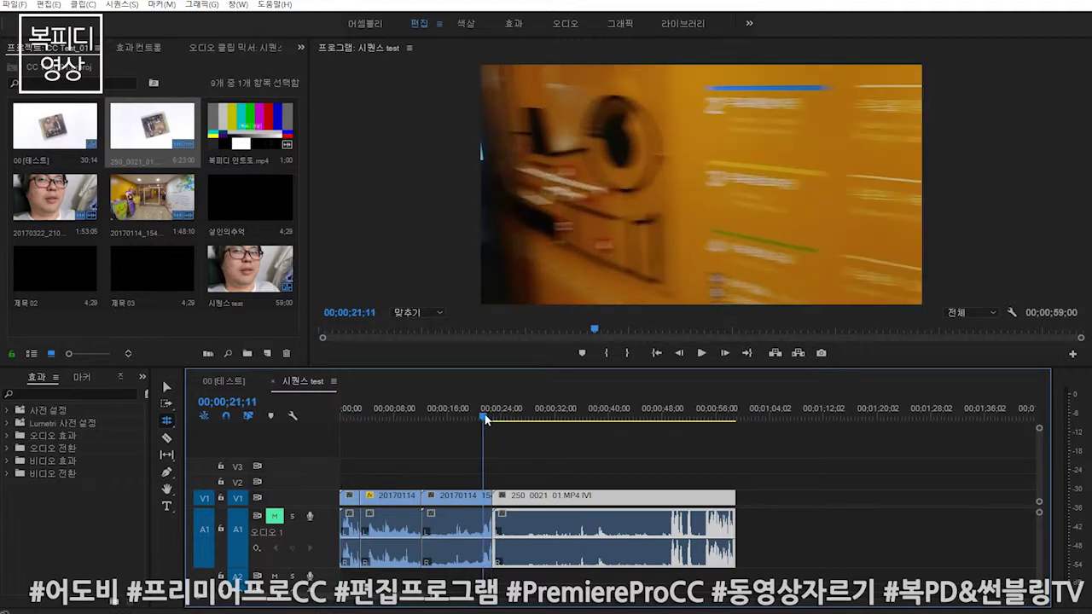
pyautogui.moveTo(485, 418); pyautogui.dragTo(442, 418)
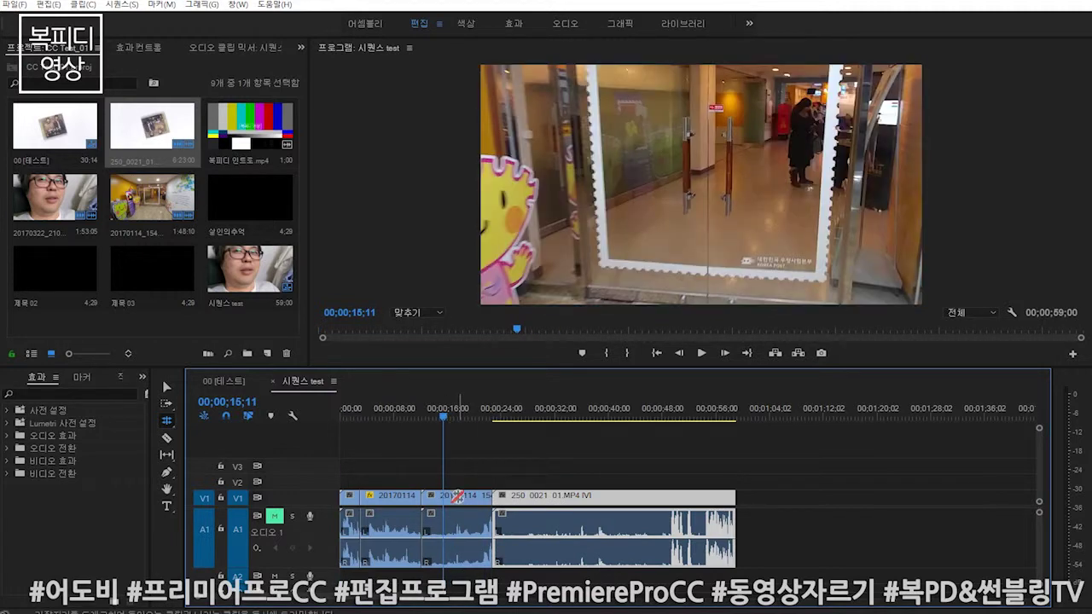
# - Set the middle 20170114 clip's Scale to 50 in Effect Controls
pyautogui.click(458, 497)
pyautogui.click(137, 48)
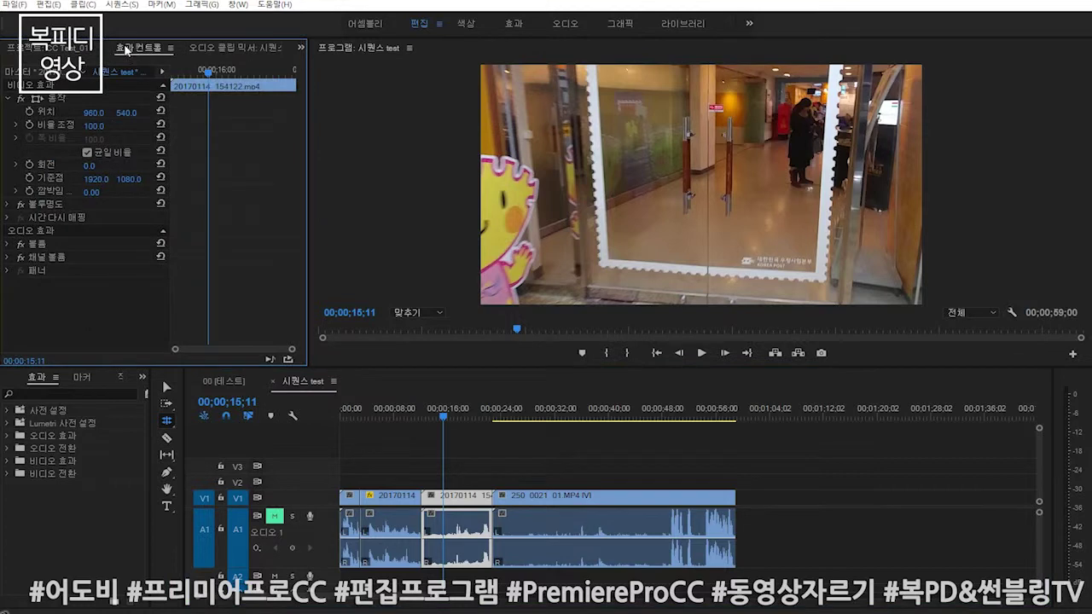
pyautogui.click(89, 125)
pyautogui.write('50')
pyautogui.press('Return')
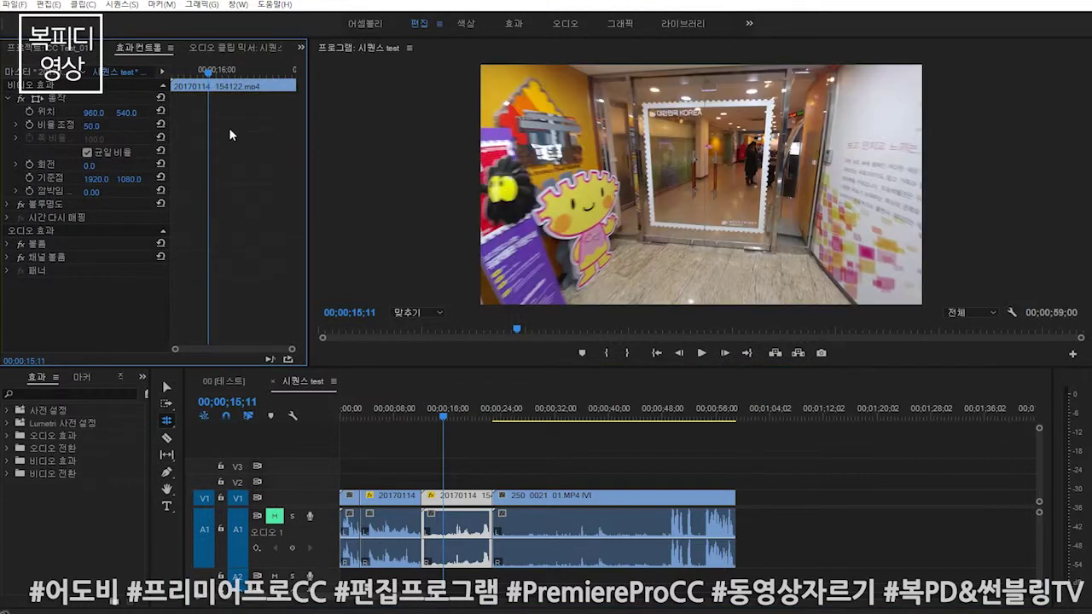
pyautogui.click(435, 437)
# - Roll the cut between the middle clip and the 250_0021_01 clip later
pyautogui.moveTo(443, 416); pyautogui.dragTo(497, 416)
pyautogui.press('=')
pyautogui.press('=')
pyautogui.press('=')
pyautogui.moveTo(687, 494); pyautogui.dragTo(883, 496)
pyautogui.press('\\')
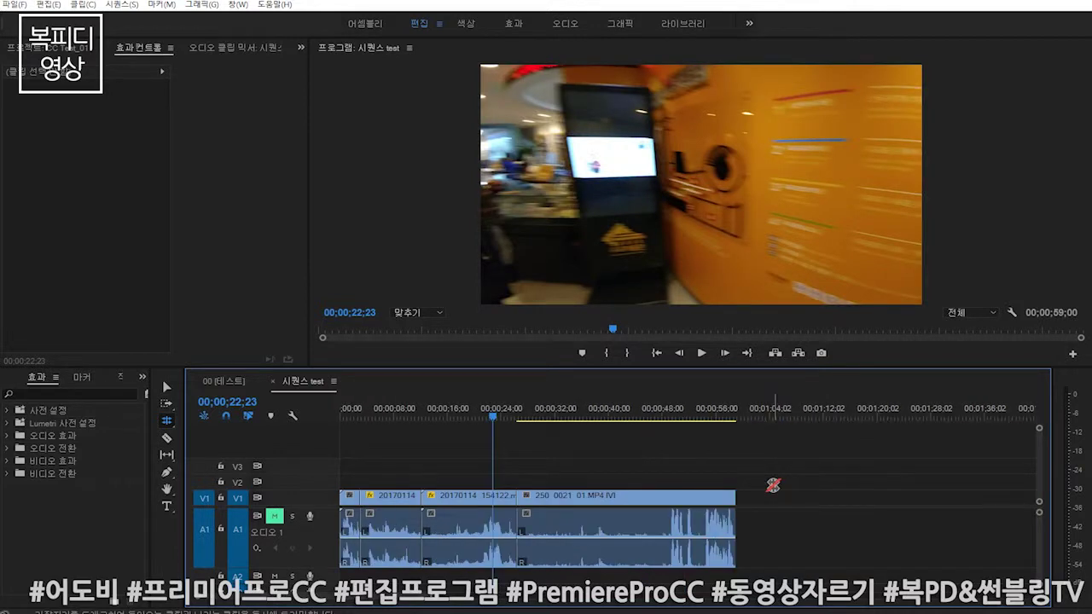
# - Adjust the cut between the first two clips, then cancel a trim past 00;00;12;13 with Escape
pyautogui.press('End')
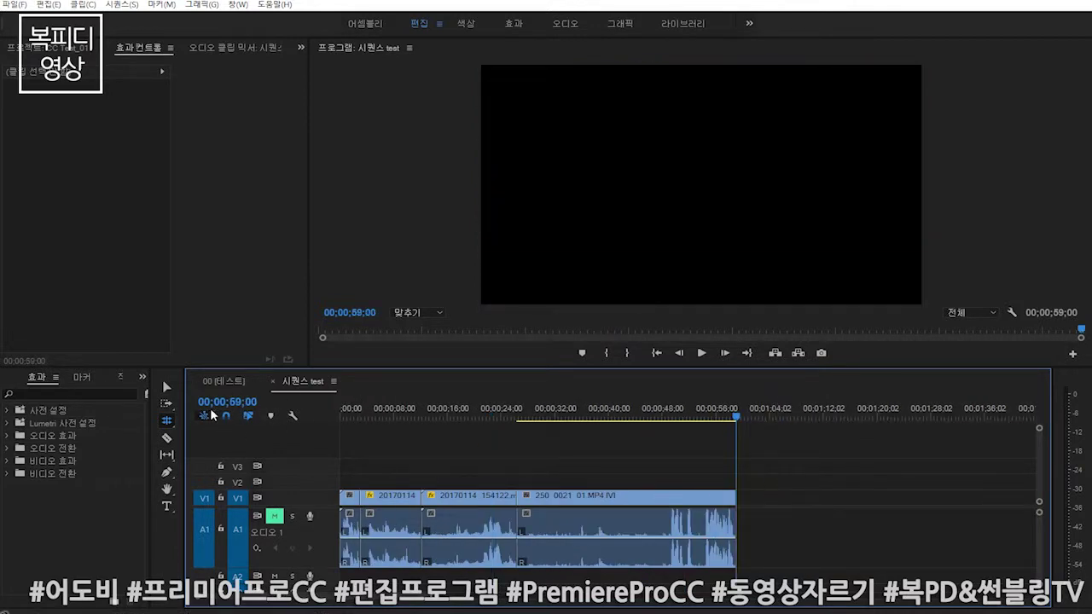
pyautogui.moveTo(419, 496)
pyautogui.mouseDown()
pyautogui.moveTo(409, 495)
pyautogui.moveTo(497, 494)
pyautogui.mouseUp()
pyautogui.click(422, 496)
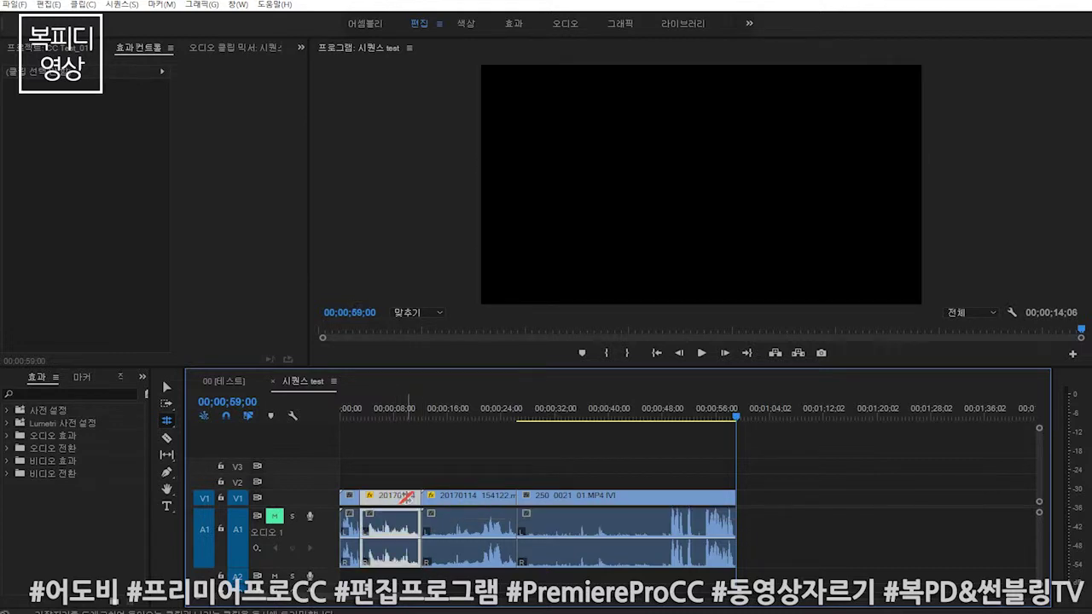
pyautogui.moveTo(421, 495)
pyautogui.mouseDown()
pyautogui.moveTo(381, 497)
pyautogui.moveTo(472, 497)
pyautogui.moveTo(421, 497)
pyautogui.mouseUp()
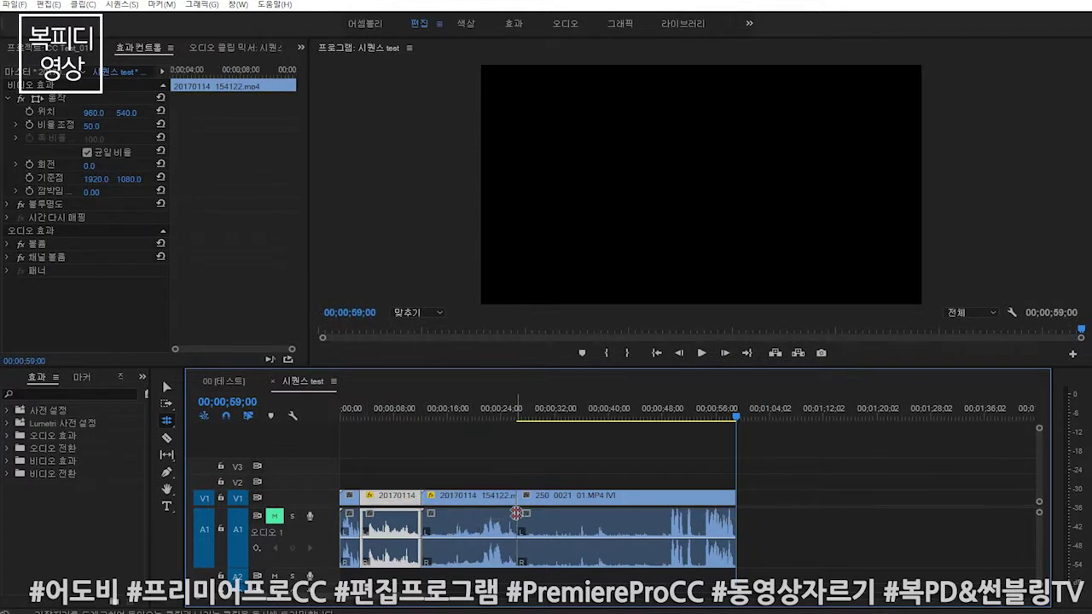
pyautogui.click(429, 497)
pyautogui.moveTo(429, 497)
pyautogui.mouseDown()
pyautogui.moveTo(476, 498)
pyautogui.moveTo(395, 501)
pyautogui.moveTo(430, 445)
pyautogui.mouseUp()
pyautogui.click(425, 414)
pyautogui.press('=')
pyautogui.press('=')
pyautogui.press('=')
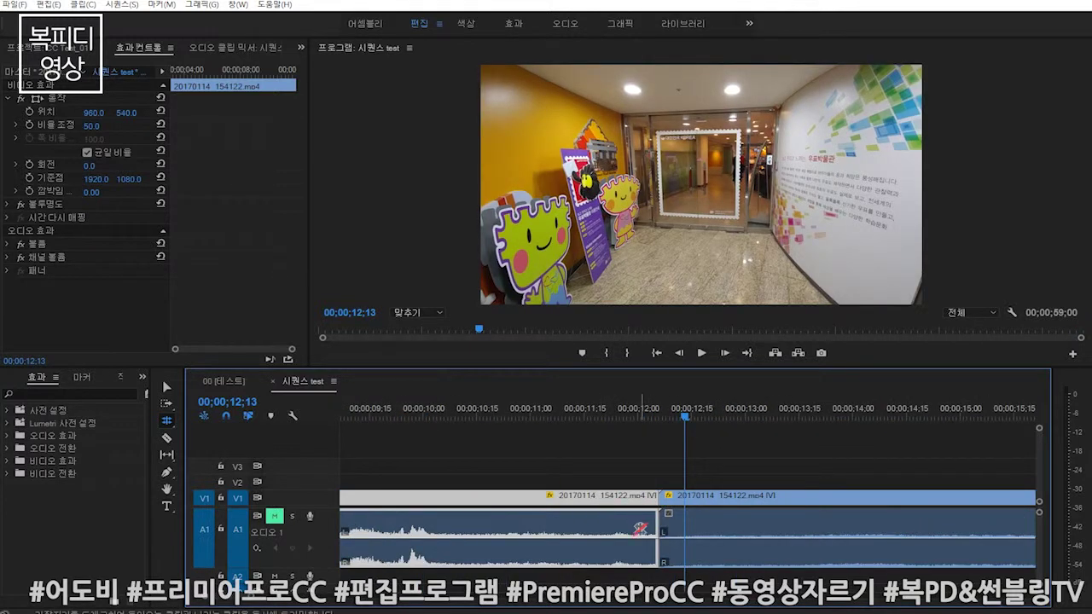
pyautogui.moveTo(660, 495); pyautogui.dragTo(852, 499)
pyautogui.press('Escape')
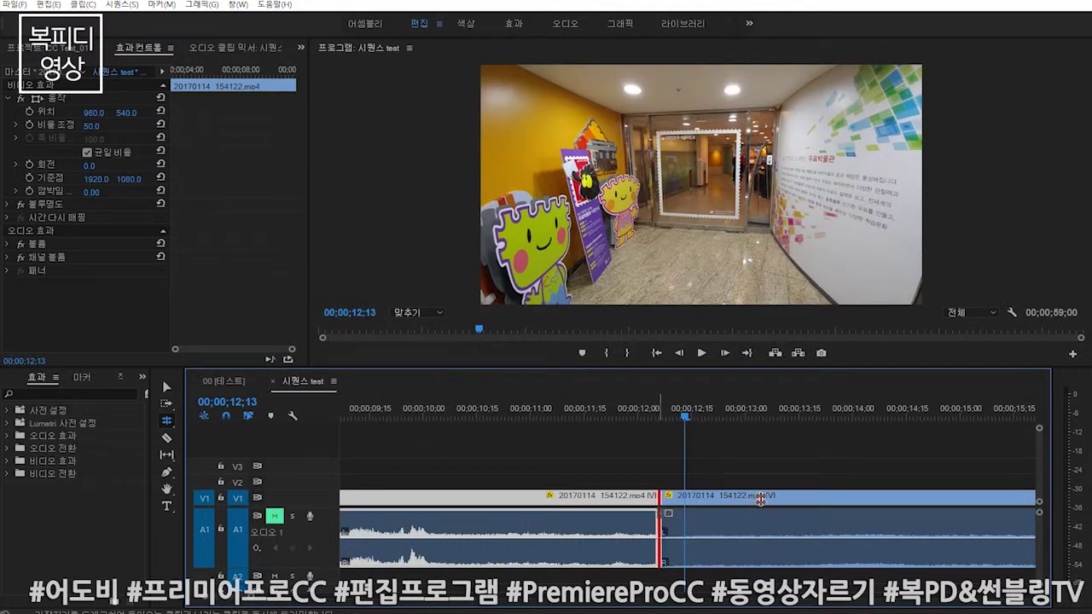
# - Push the cut between the first two clips later, then undo the last ripple
pyautogui.moveTo(654, 495); pyautogui.dragTo(744, 500)
pyautogui.press('-')
pyautogui.press('-')
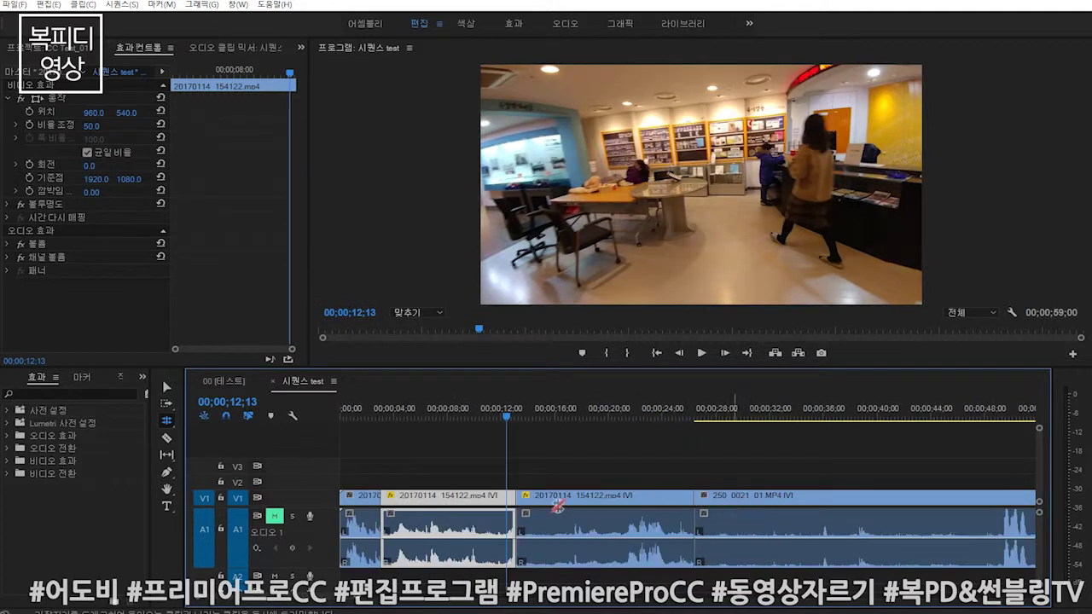
pyautogui.moveTo(521, 494); pyautogui.dragTo(507, 495)
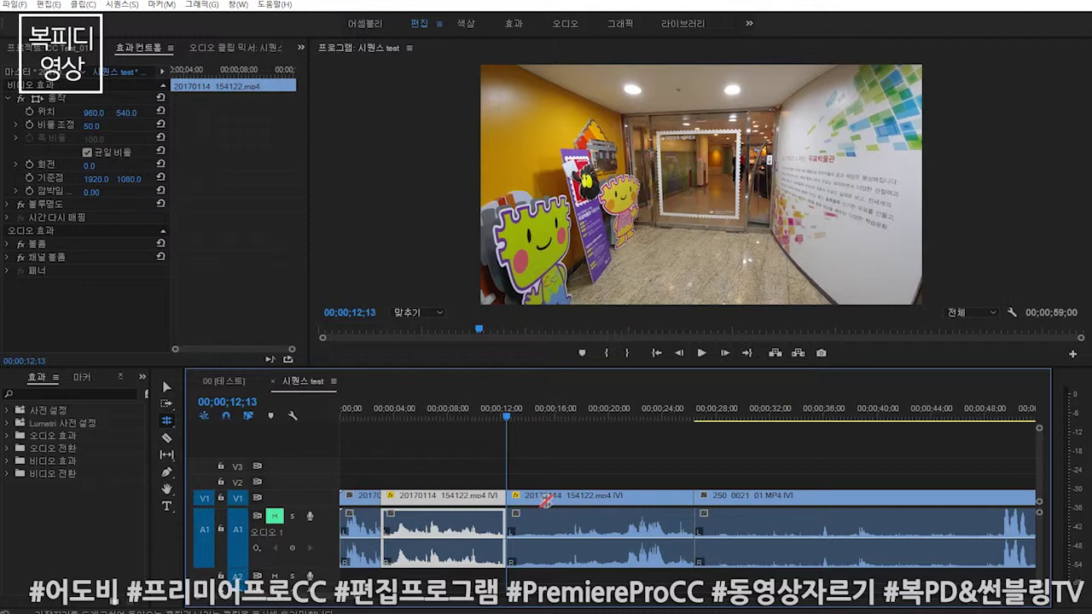
pyautogui.moveTo(505, 494); pyautogui.dragTo(627, 496)
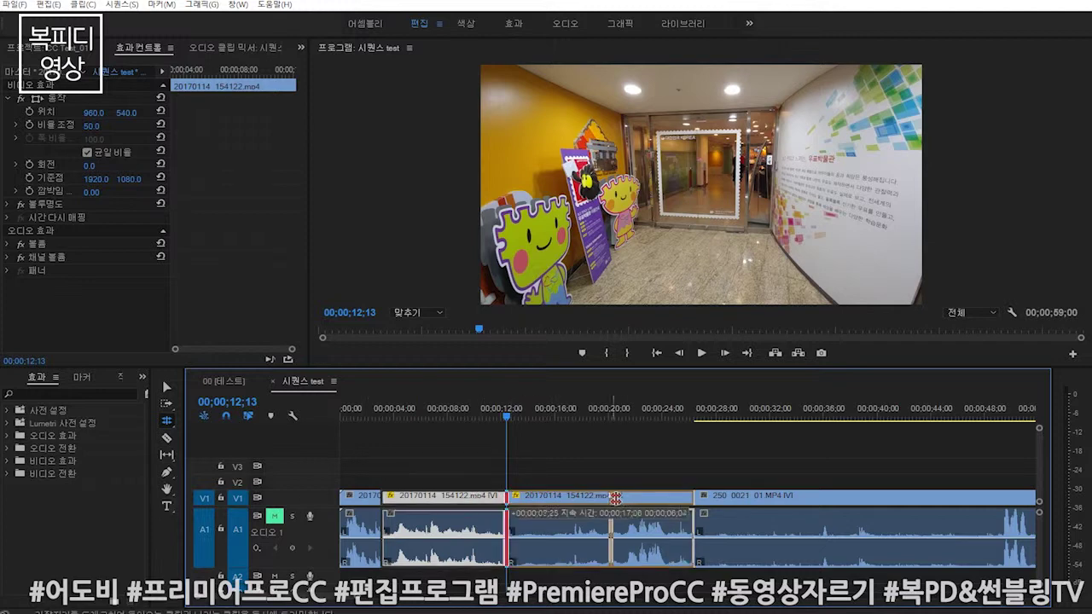
pyautogui.hotkey('ctrl', 'z')
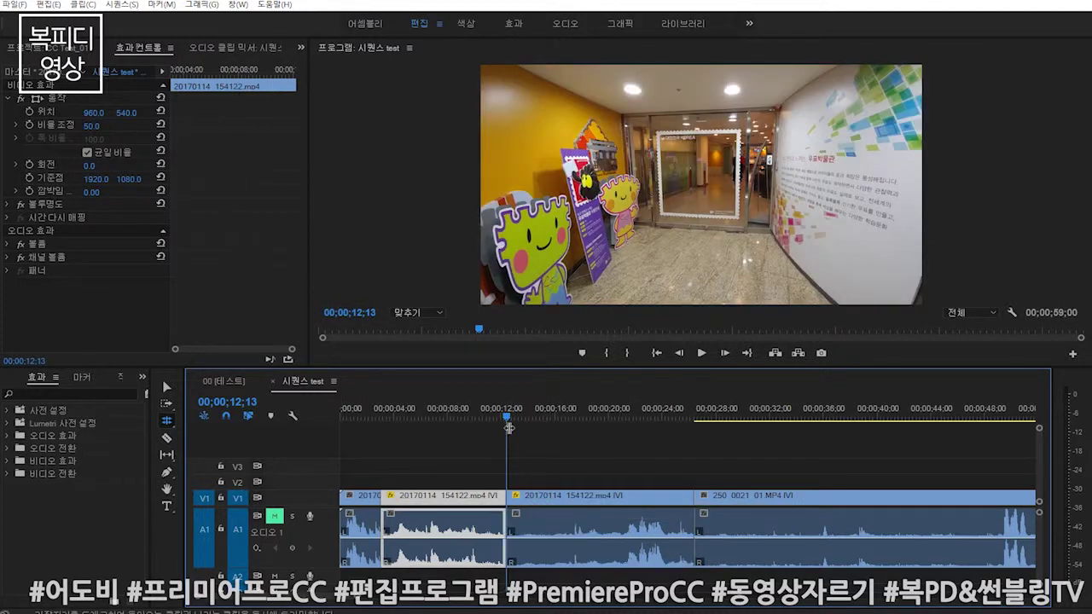
# - Ripple-trim the 00;00;12;13 cut between the first two clips later
pyautogui.click(578, 495)
pyautogui.click(552, 415)
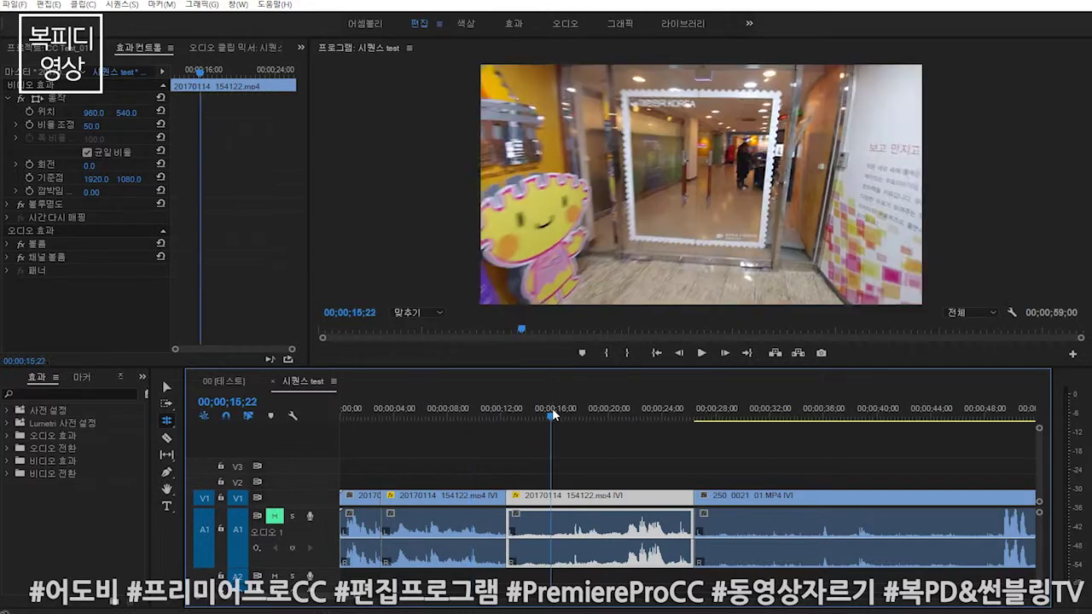
pyautogui.press('Up')
pyautogui.moveTo(507, 496)
pyautogui.mouseDown()
pyautogui.moveTo(807, 496)
pyautogui.moveTo(640, 495)
pyautogui.moveTo(753, 496)
pyautogui.mouseUp()
pyautogui.press('-')
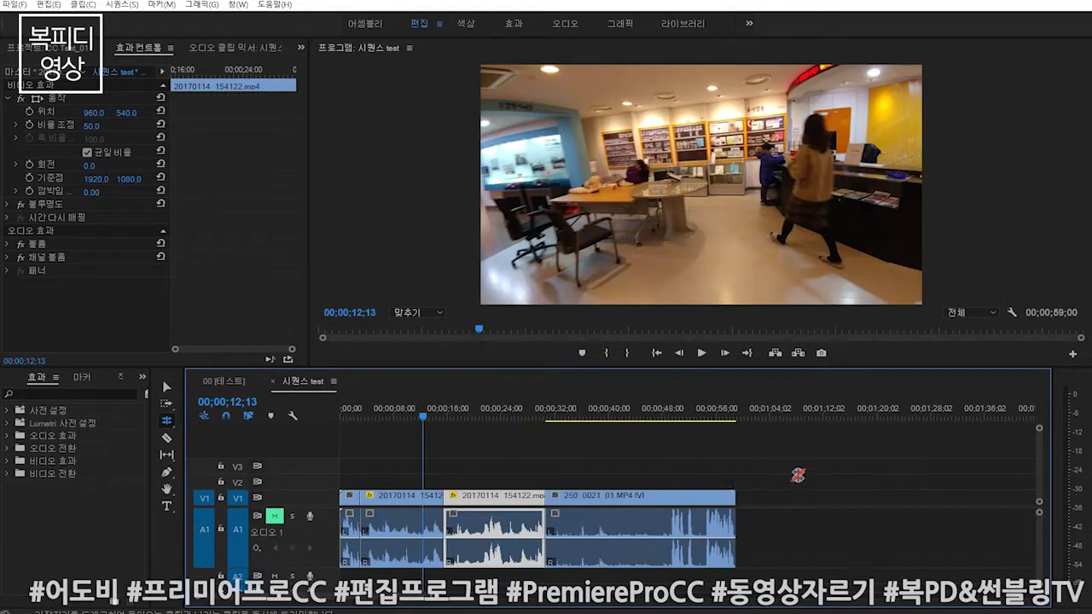
# - Shorten the middle clip and roll the third clip's start earlier, ending the sequence at 58;29
pyautogui.moveTo(544, 496)
pyautogui.mouseDown()
pyautogui.moveTo(492, 496)
pyautogui.moveTo(593, 495)
pyautogui.mouseUp()
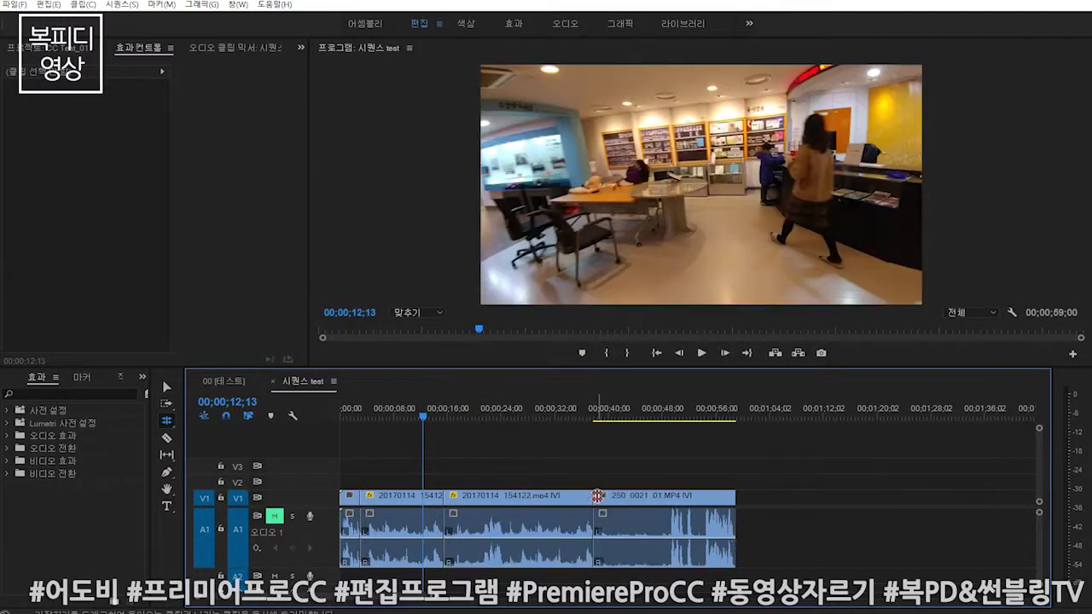
pyautogui.moveTo(526, 495)
pyautogui.mouseDown()
pyautogui.moveTo(499, 496)
pyautogui.moveTo(599, 496)
pyautogui.mouseUp()
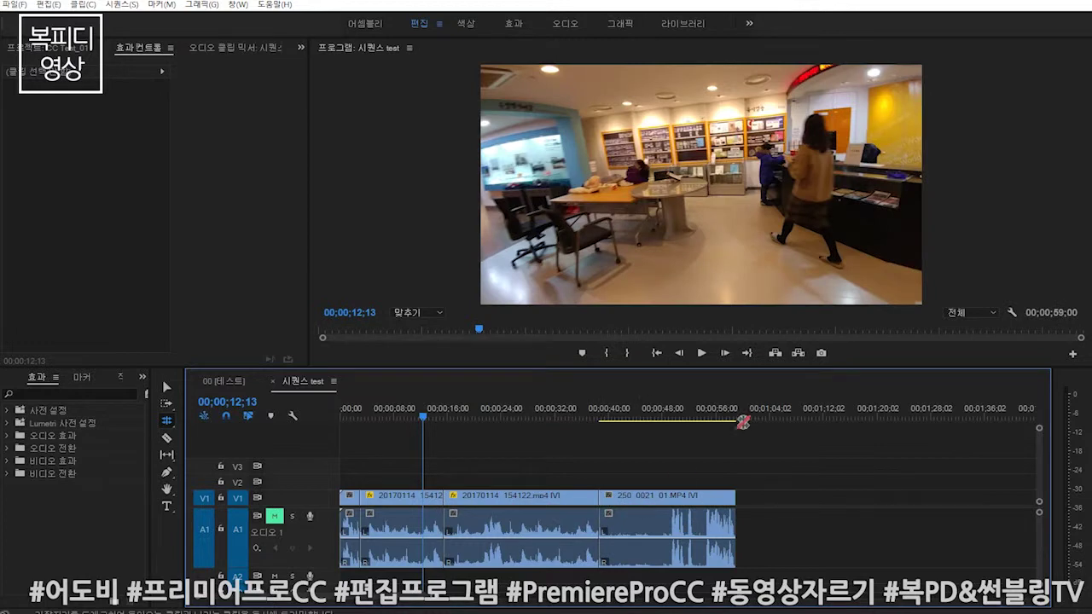
pyautogui.click(705, 414)
pyautogui.press('End')
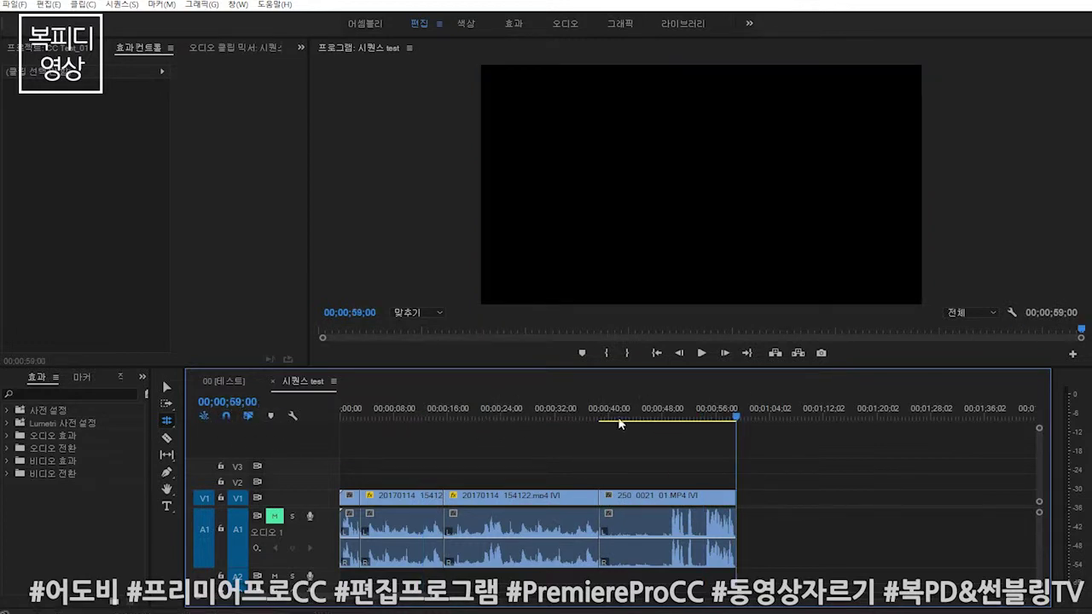
pyautogui.moveTo(671, 418); pyautogui.dragTo(548, 418)
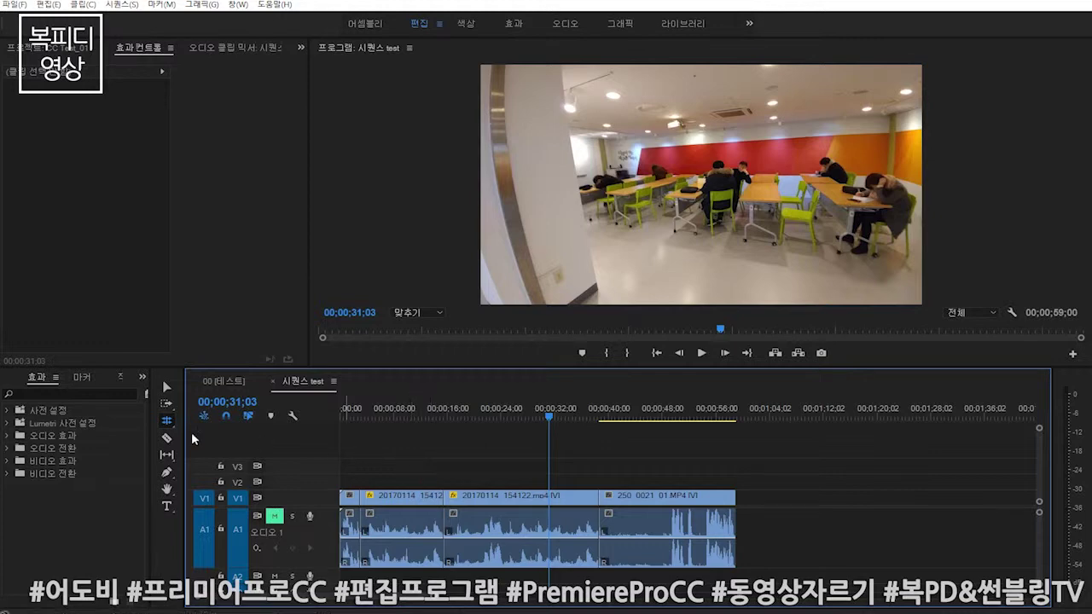
# - Rate-stretch the 250_0021_01 clip's end left to speed it up, ending the sequence at 46;28
pyautogui.moveTo(171, 422); pyautogui.dragTo(211, 440)
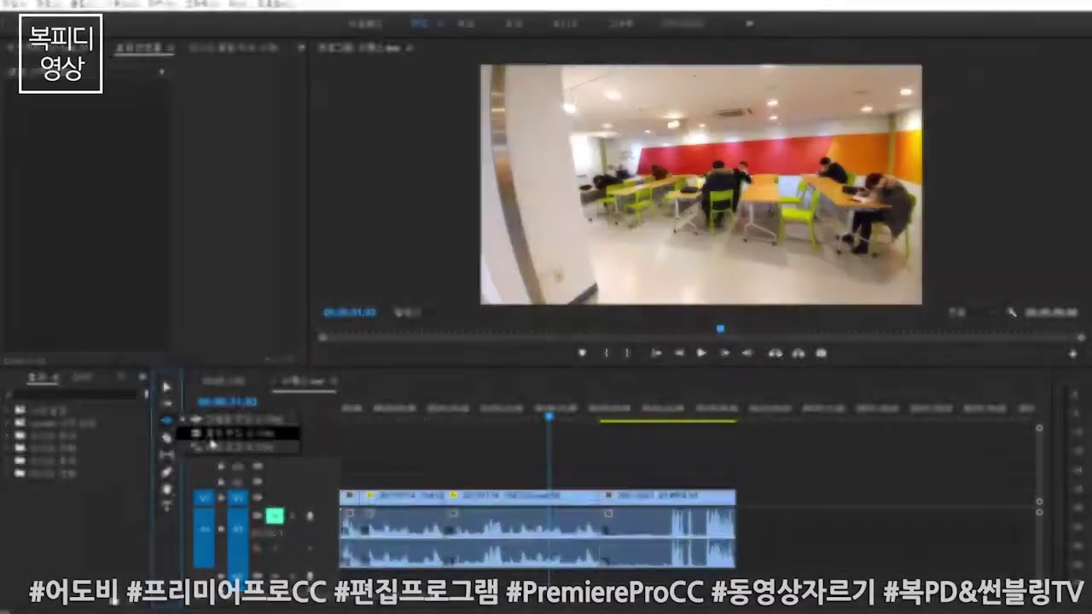
pyautogui.moveTo(211, 442); pyautogui.dragTo(252, 447)
pyautogui.click(732, 502)
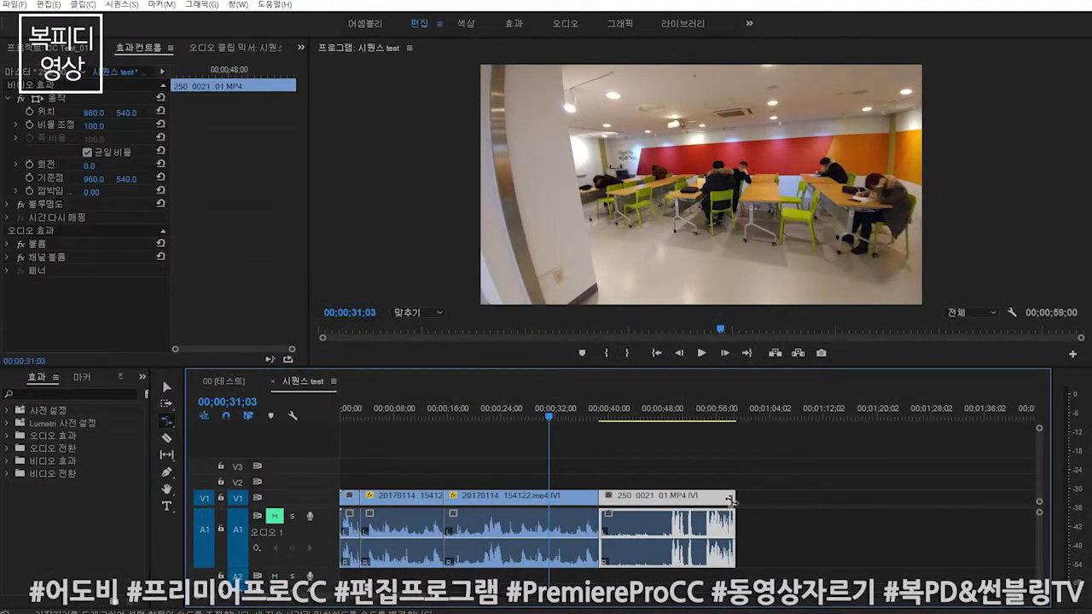
pyautogui.moveTo(732, 499); pyautogui.dragTo(653, 499)
pyautogui.moveTo(606, 409); pyautogui.dragTo(474, 407)
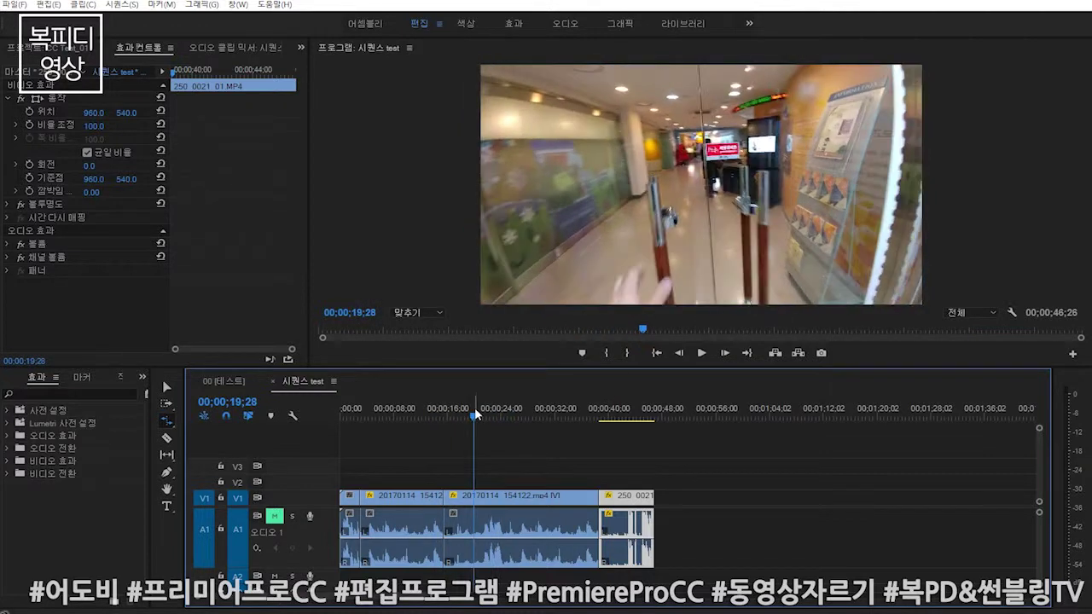
pyautogui.moveTo(474, 407); pyautogui.dragTo(322, 409)
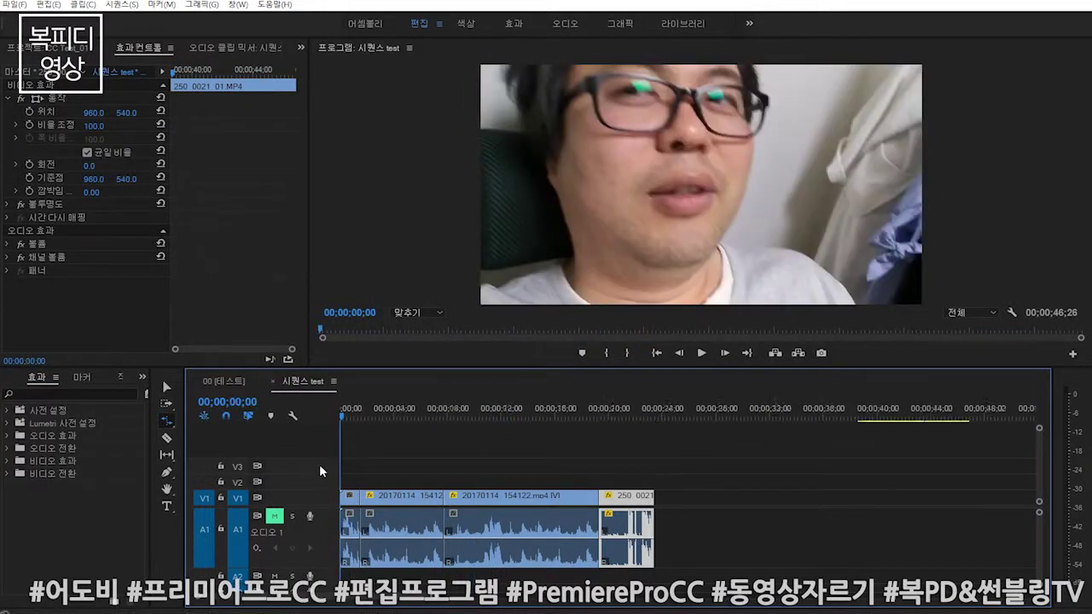
# - Rate-stretch the 20170322 clip shorter, play it, then stretch it back toward the next clip
pyautogui.press('=')
pyautogui.press('=')
pyautogui.press('=')
pyautogui.press('=')
pyautogui.click(540, 503)
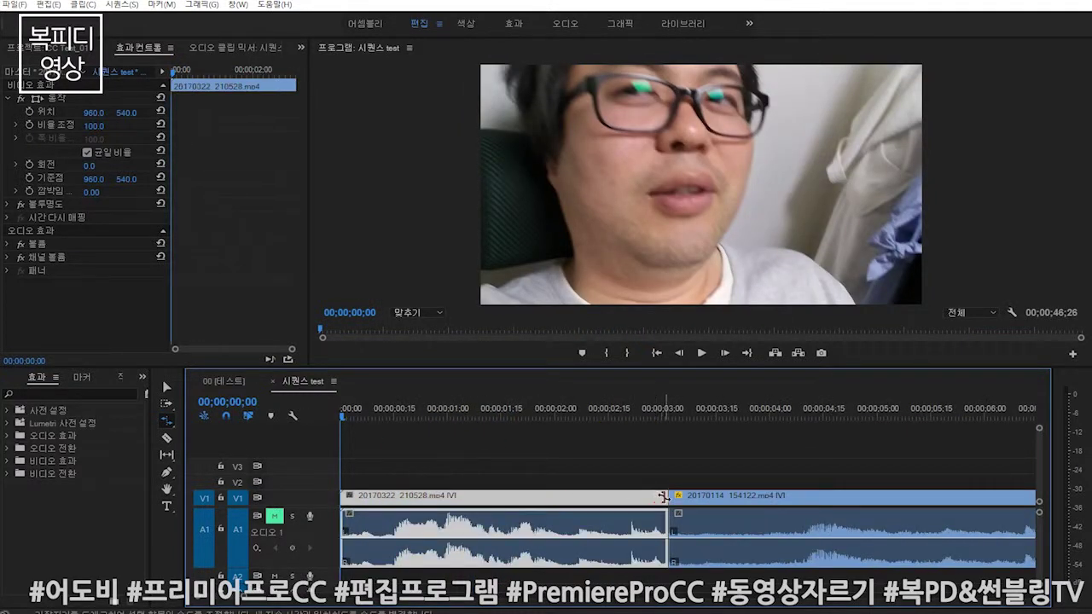
pyautogui.moveTo(667, 498); pyautogui.dragTo(408, 499)
pyautogui.press('space')
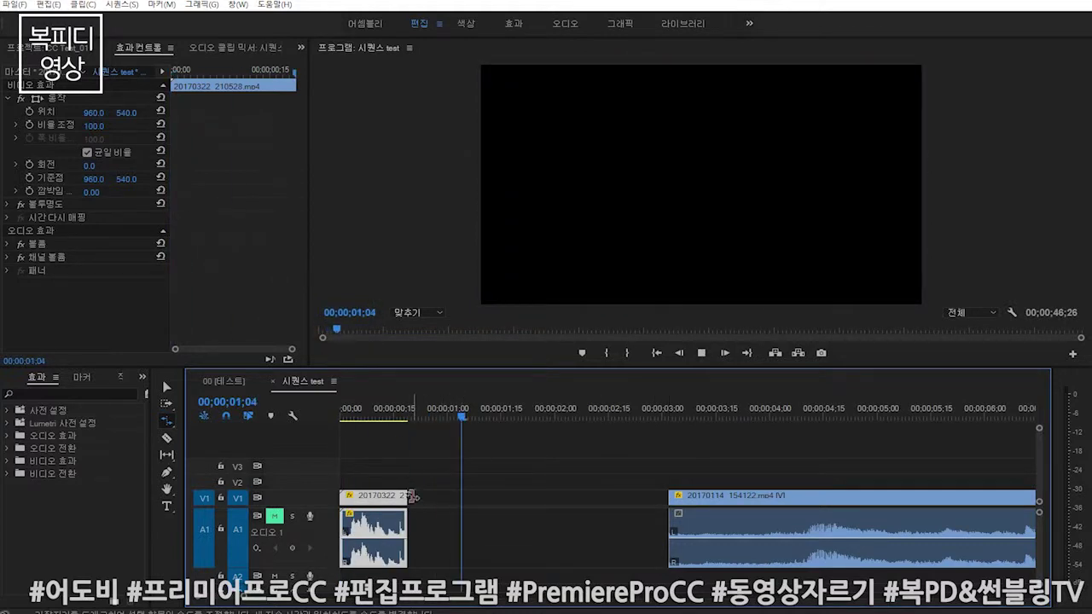
pyautogui.click(647, 500)
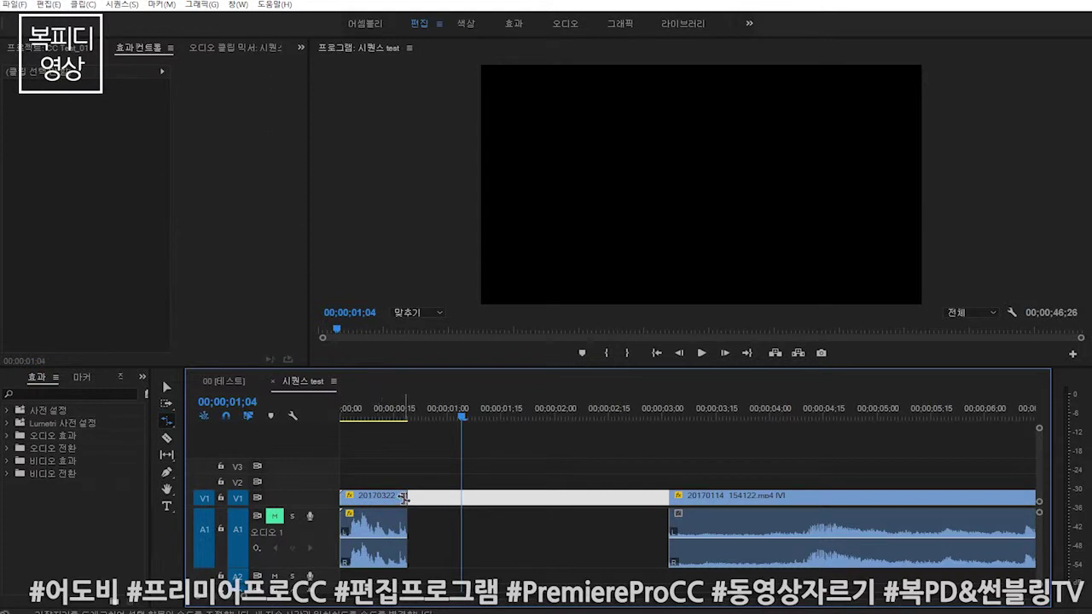
pyautogui.moveTo(404, 498); pyautogui.dragTo(665, 498)
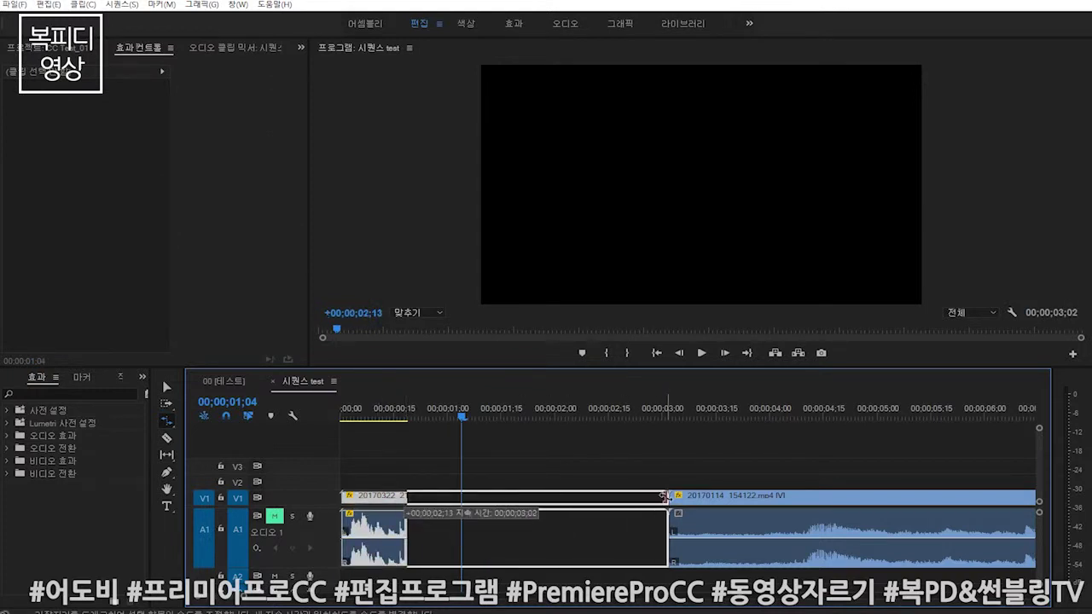
pyautogui.moveTo(462, 415); pyautogui.dragTo(642, 445)
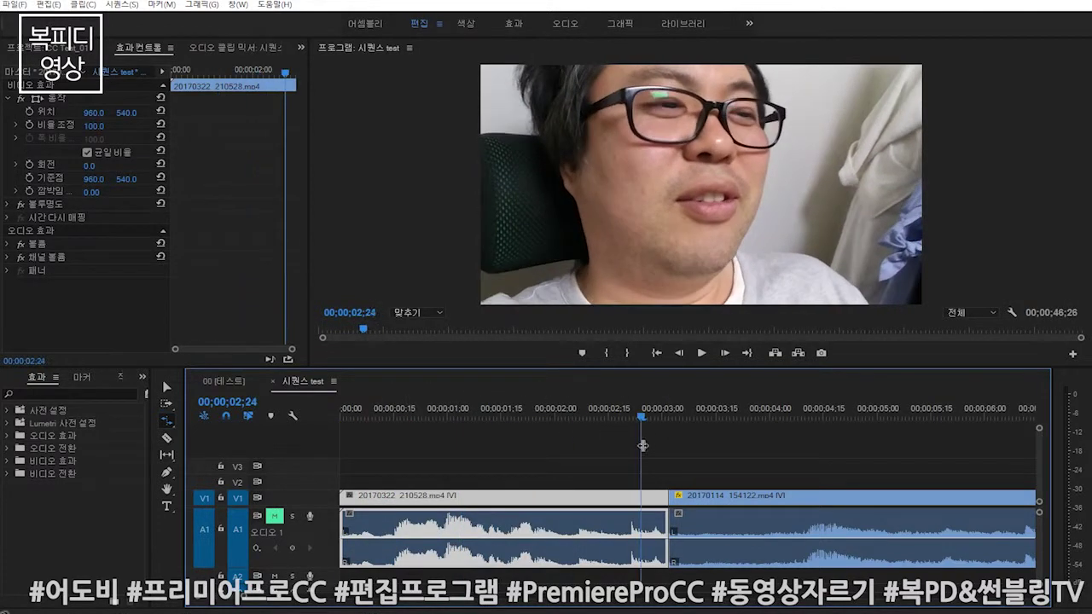
# - Speed up the 20170322 clip again to about 01;07, leaving a gap, and play from the start
pyautogui.moveTo(659, 497); pyautogui.dragTo(457, 497)
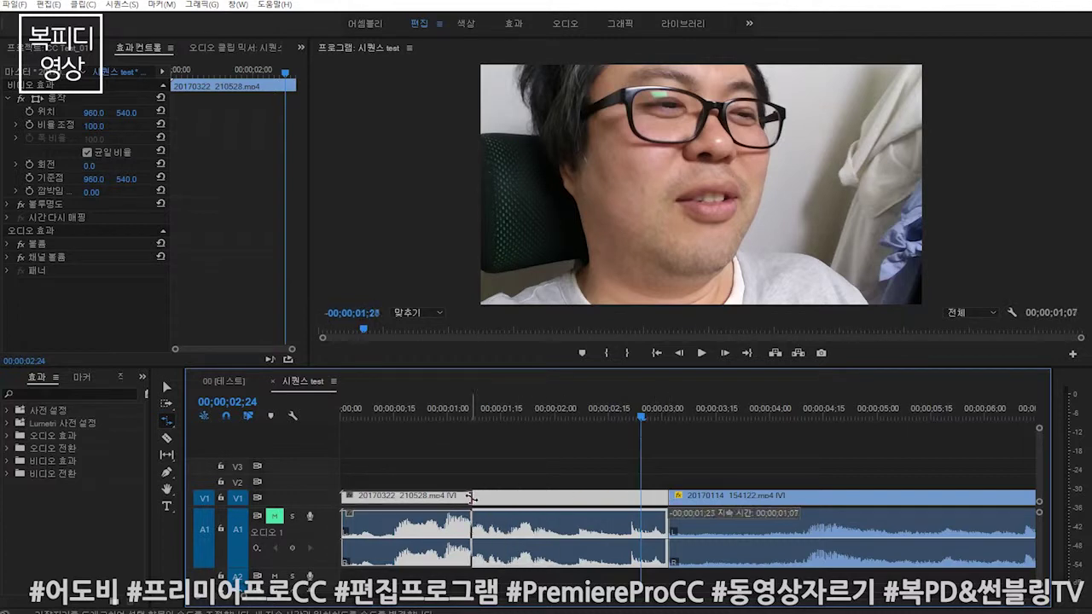
pyautogui.moveTo(398, 416); pyautogui.dragTo(411, 416)
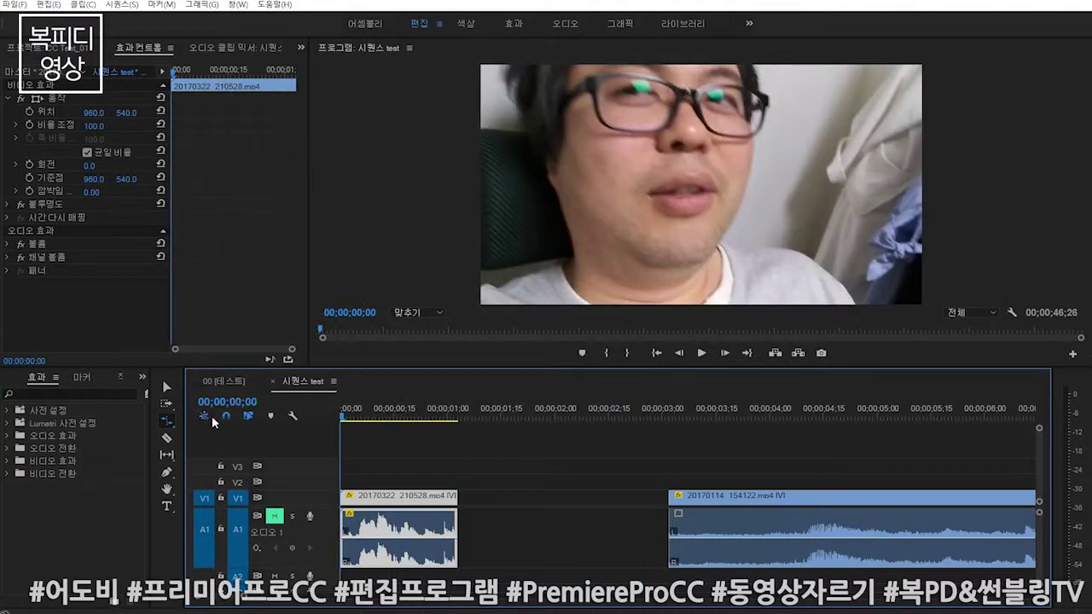
pyautogui.press('Home')
pyautogui.press('space')
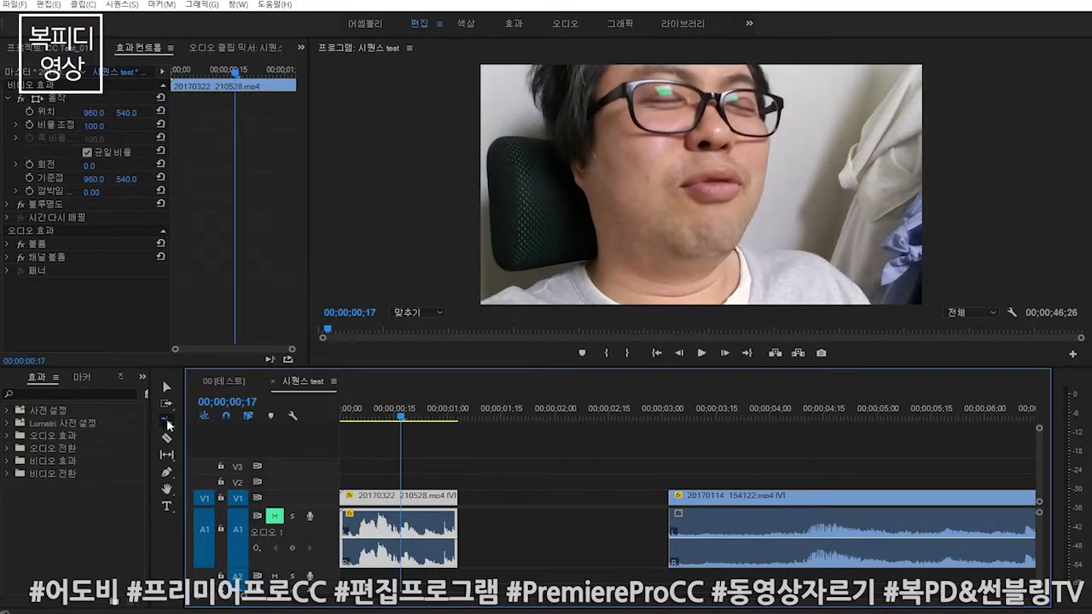
pyautogui.click(167, 422)
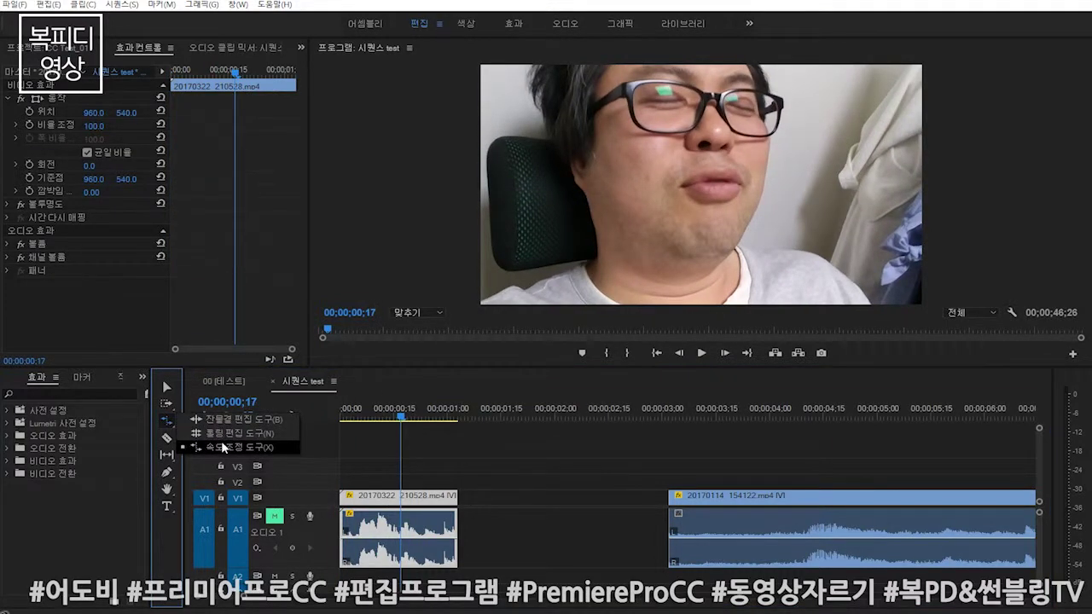